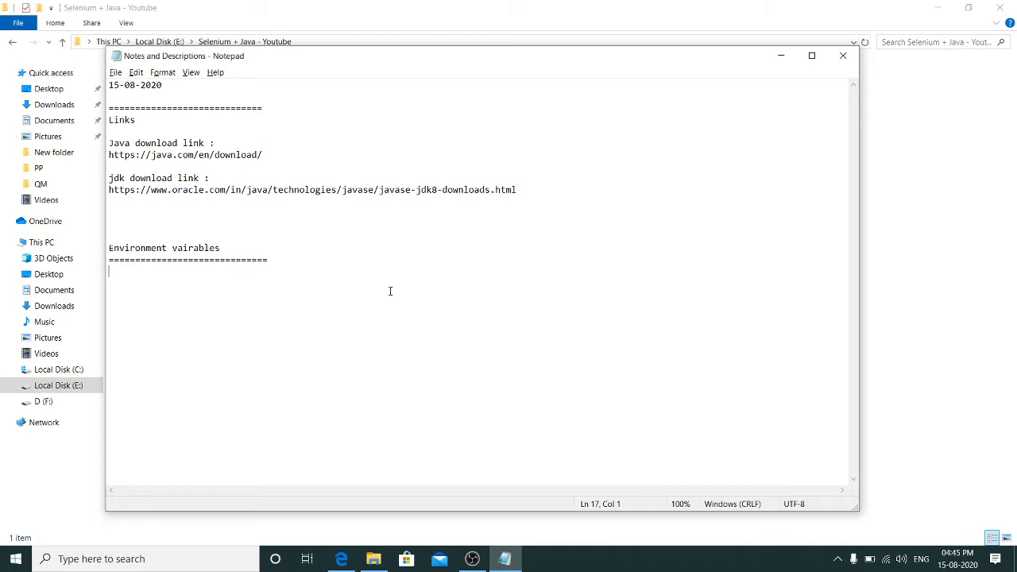
Open a Command Prompt window with the Run command cmd and place it over the notes.
key("super")
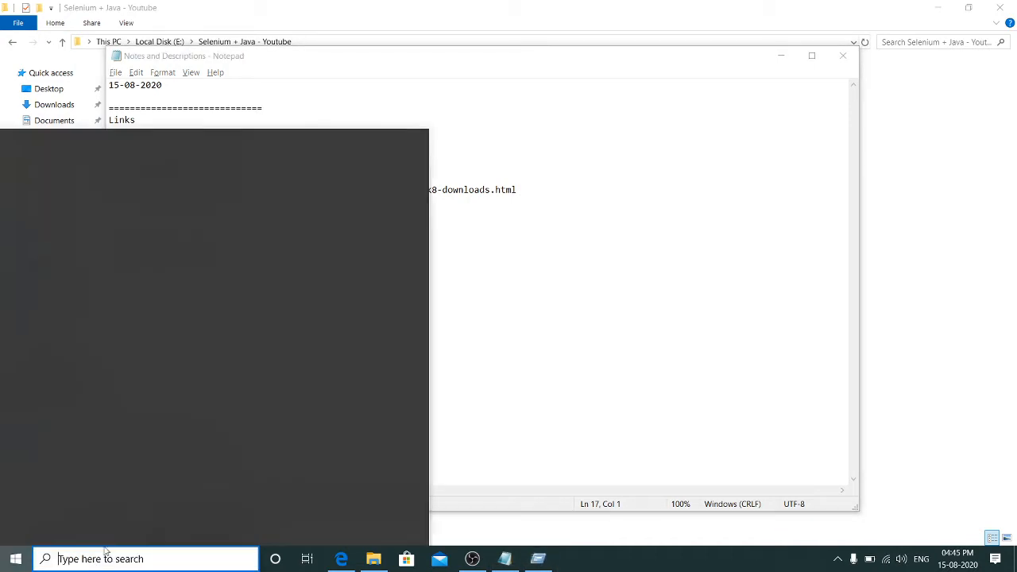
key("super+r")
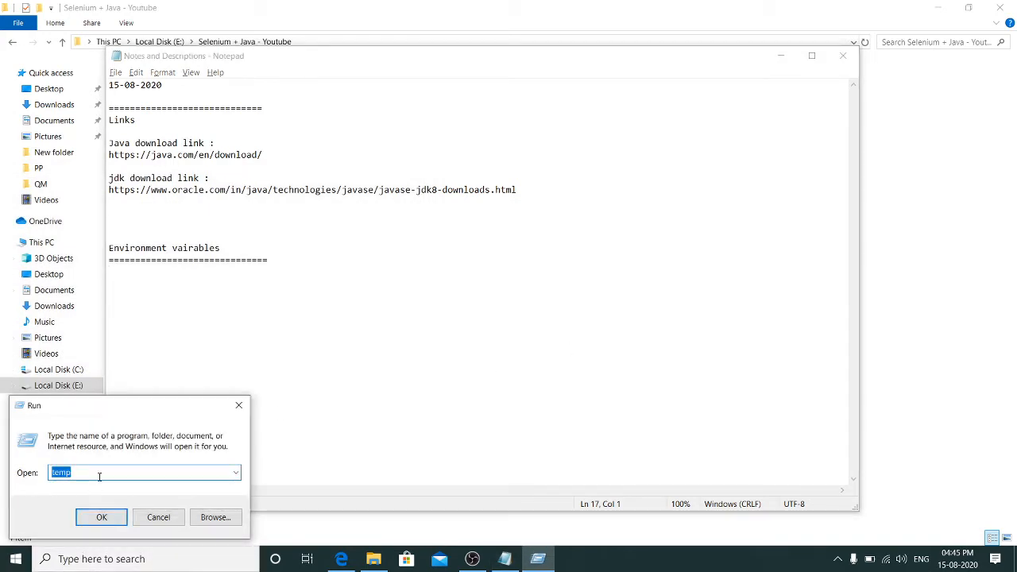
type("cmd")
key("Return")
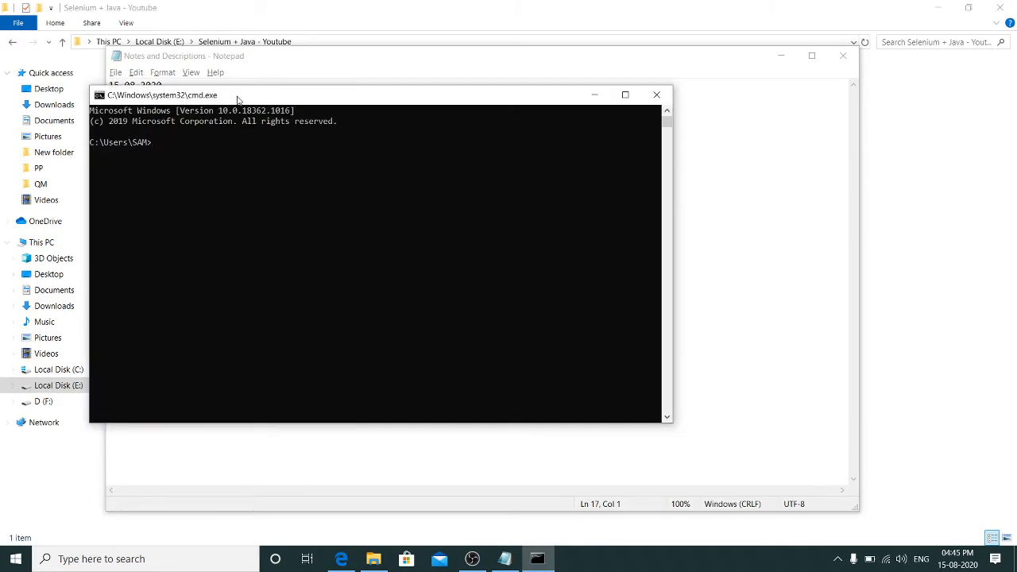
left_click_drag(240, 97, 400, 127)
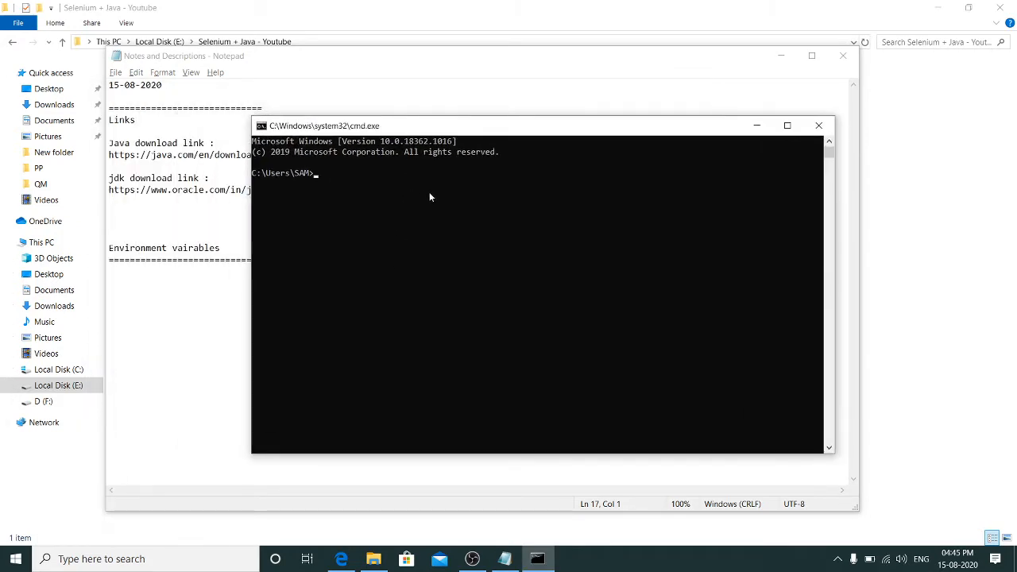
Check the Java installation in the Command Prompt by running javac, java -version and javac once more.
type("javac")
key("Return")
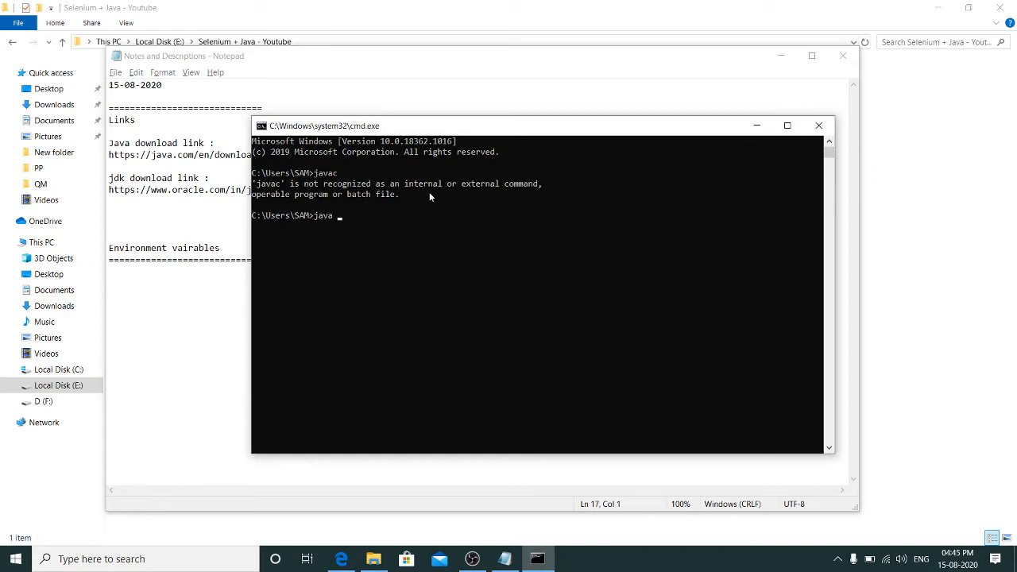
type("java -version")
key("Return")
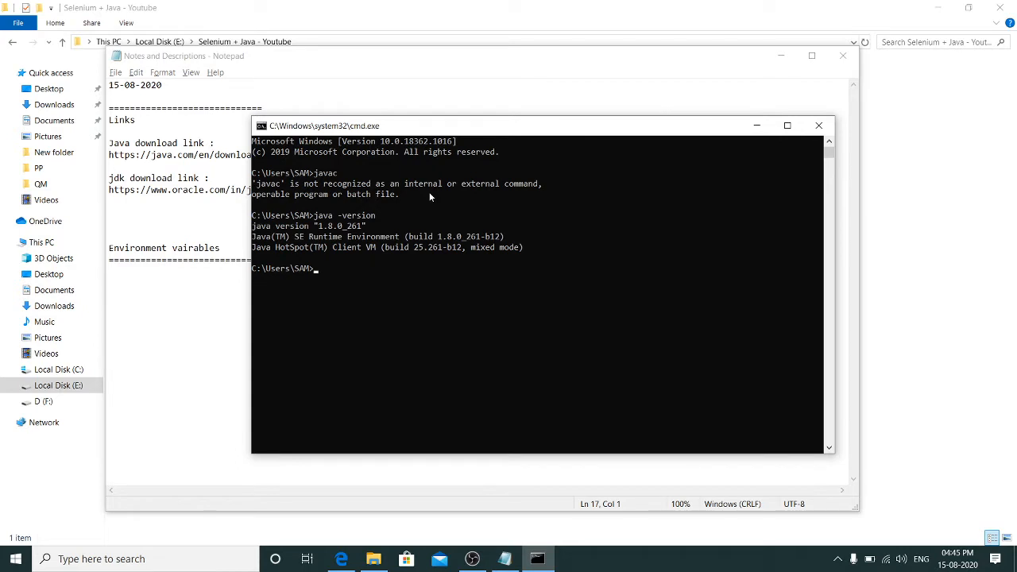
type("javac")
key("Return")
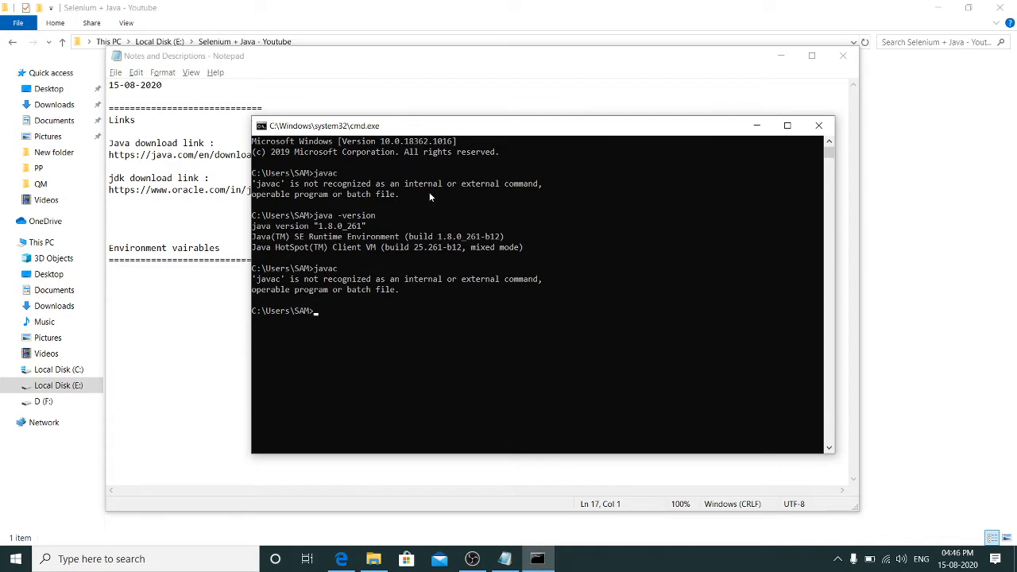
left_click_drag(396, 130, 461, 69)
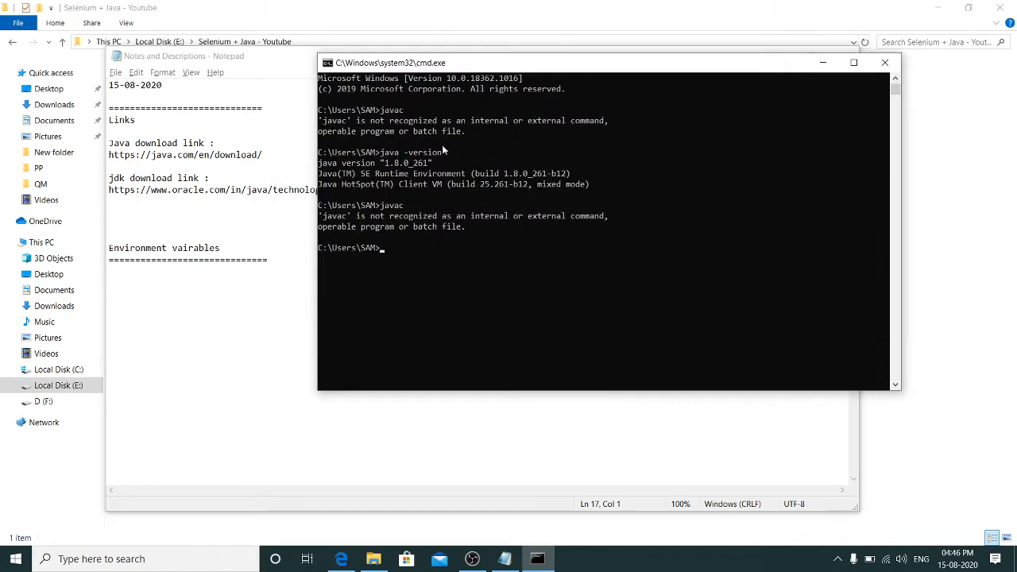
Search Windows for the system environment variables settings, put the Command Prompt away and open the Environment Variables dialog.
left_click(80, 559)
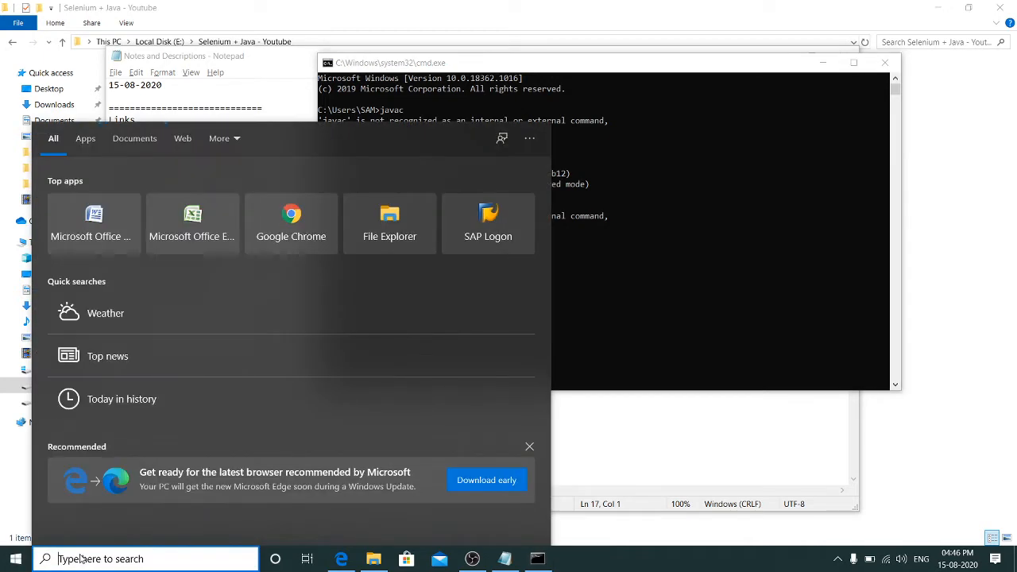
type("environm")
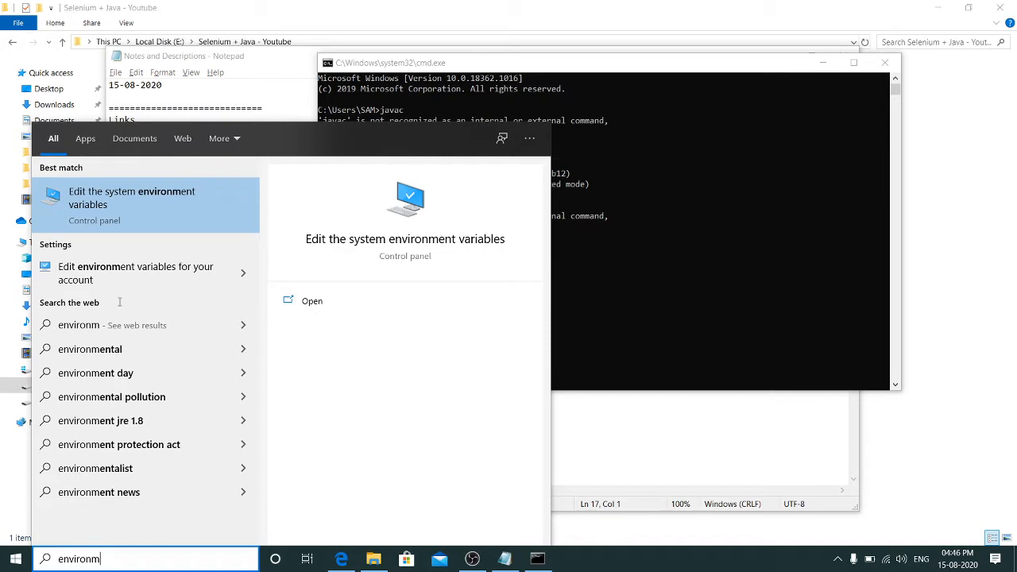
left_click(117, 200)
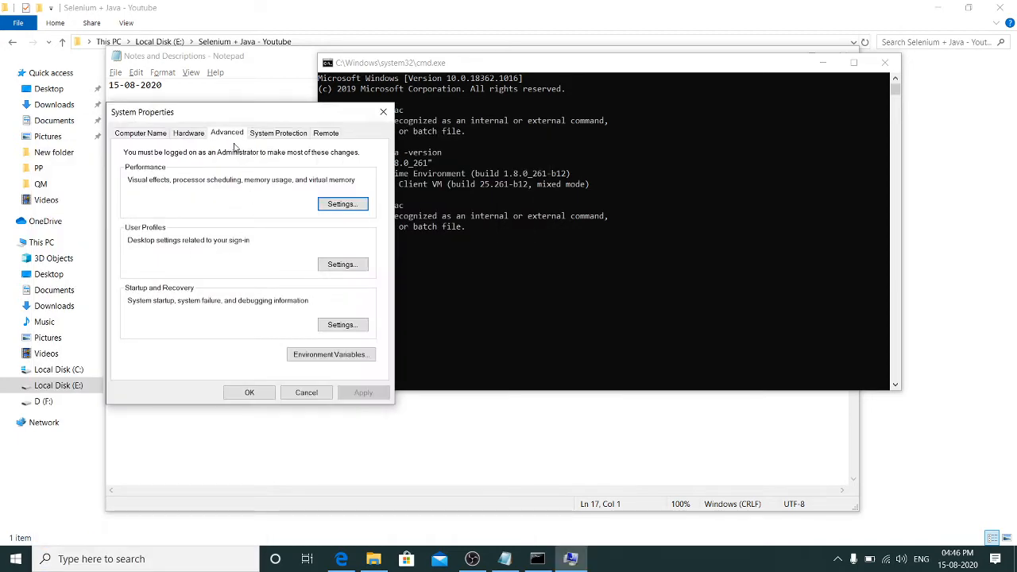
left_click_drag(239, 109, 696, 138)
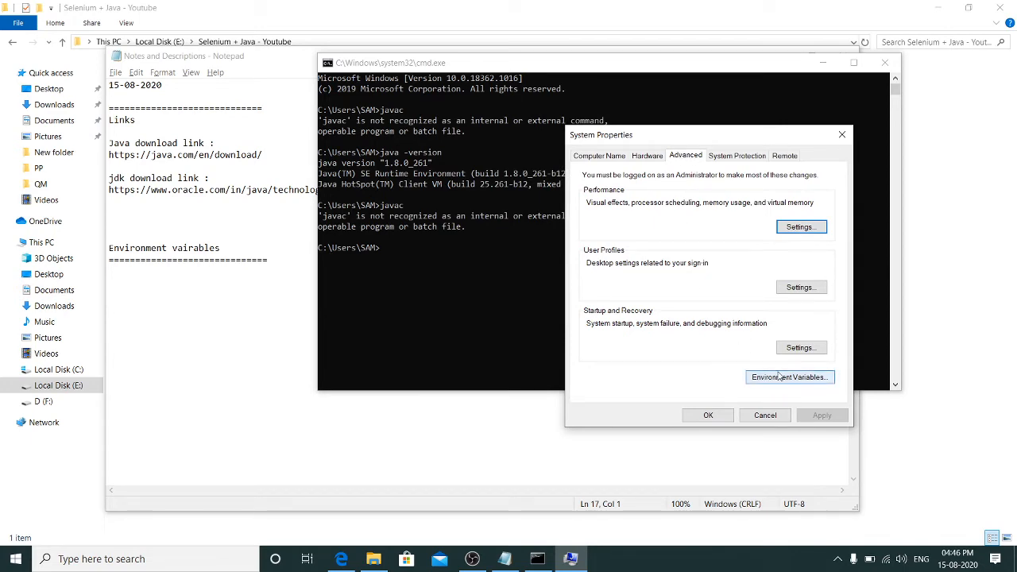
left_click(884, 62)
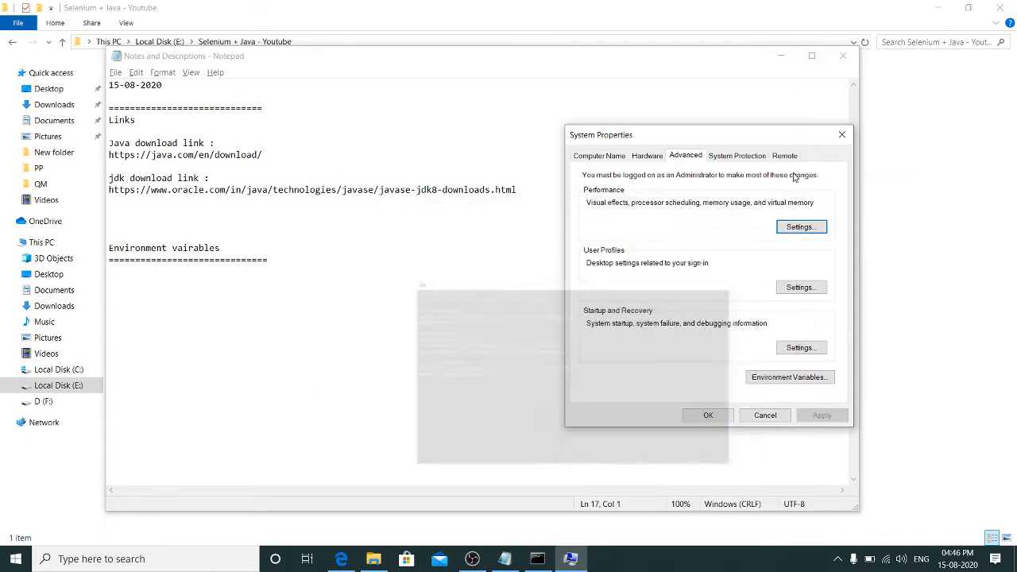
left_click(768, 386)
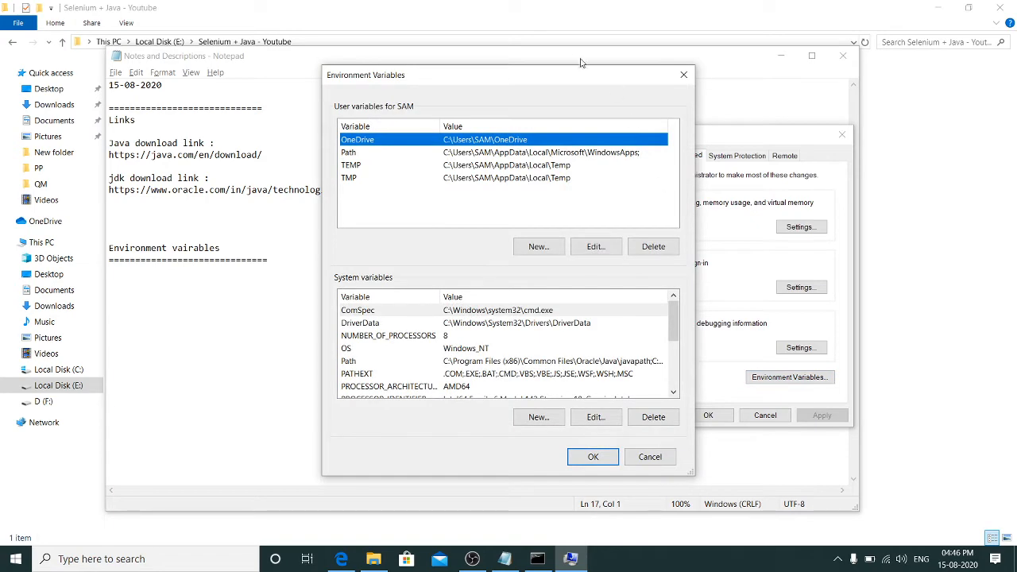
left_click_drag(556, 73, 649, 30)
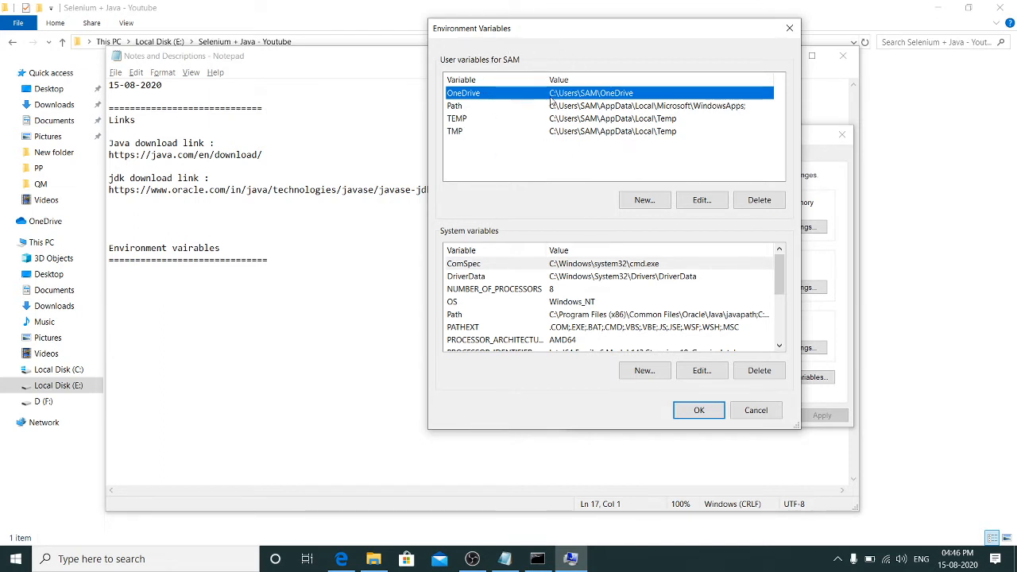
Look up the signed-in Windows account and return to the Environment Variables dialog.
left_click(16, 559)
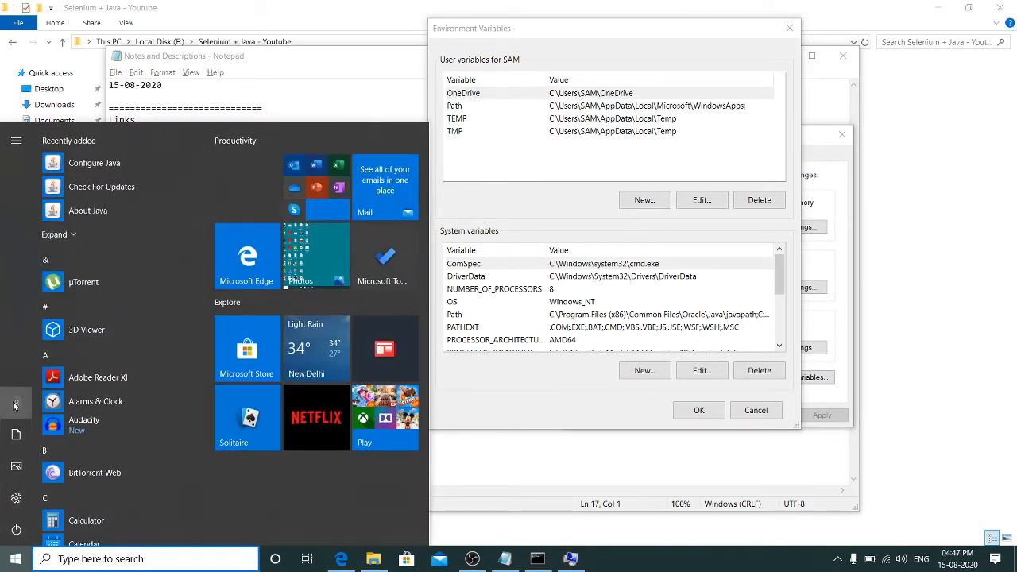
left_click(16, 404)
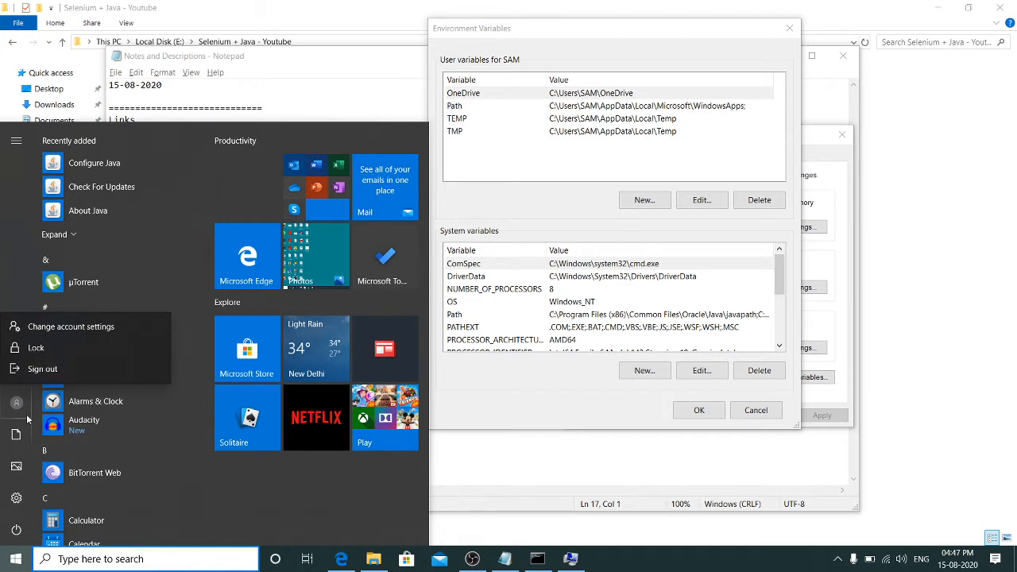
left_click(450, 64)
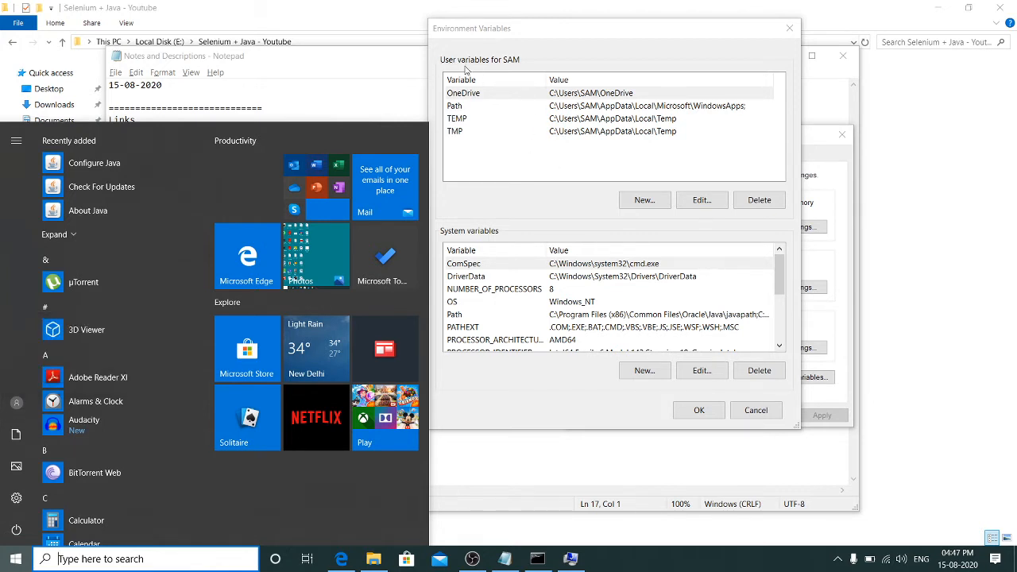
left_click(672, 35)
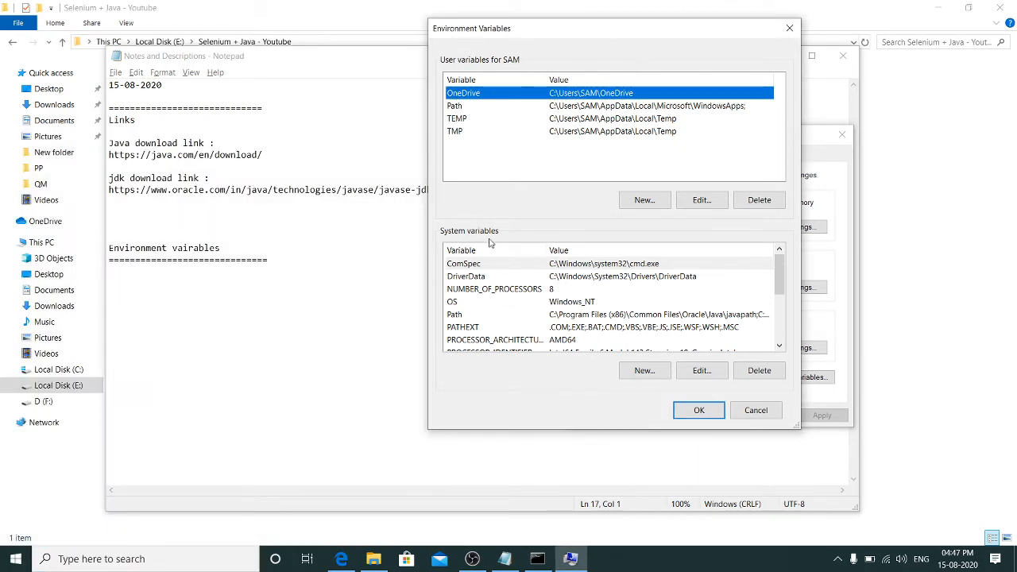
Add the heading "User Variables" with the items "1. Path :" and "2. Class Path" under the environment variables section of the notes.
left_click(185, 299)
type("Us")
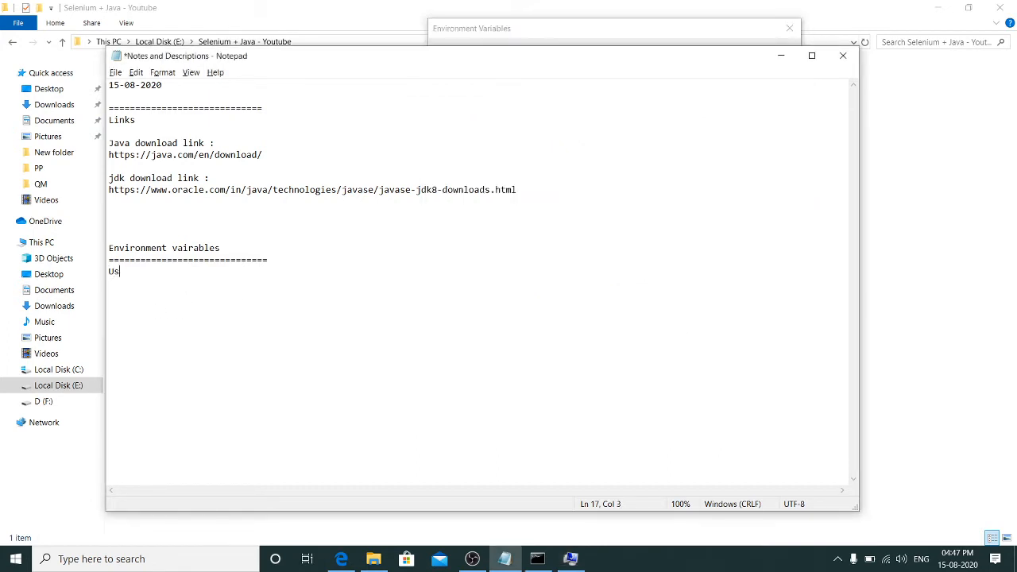
type("tr Variable")
type("1. ")
type("Path")
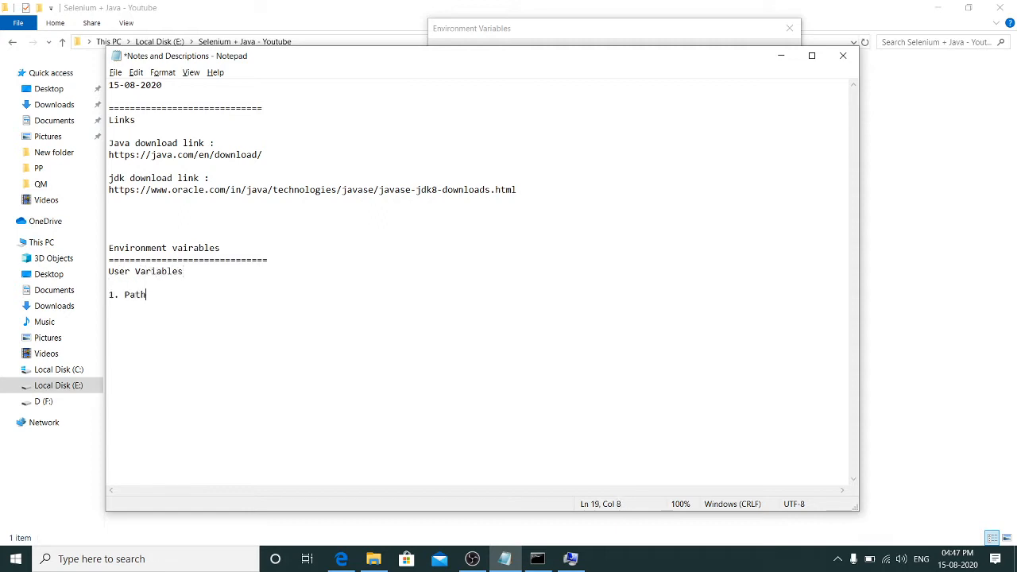
type("Ckla")
key("BackSpace")
type("c")
key("BackSpace")
type("Calss")
key("BackSpace")
key("BackSpace")
key("BackSpace")
key("BackSpace")
type("lass Path")
Select the Path user variable, and copy the full path of the jdk1.8.0_261\bin folder under C:\Program Files (x86)\Java.
key("alt+Tab")
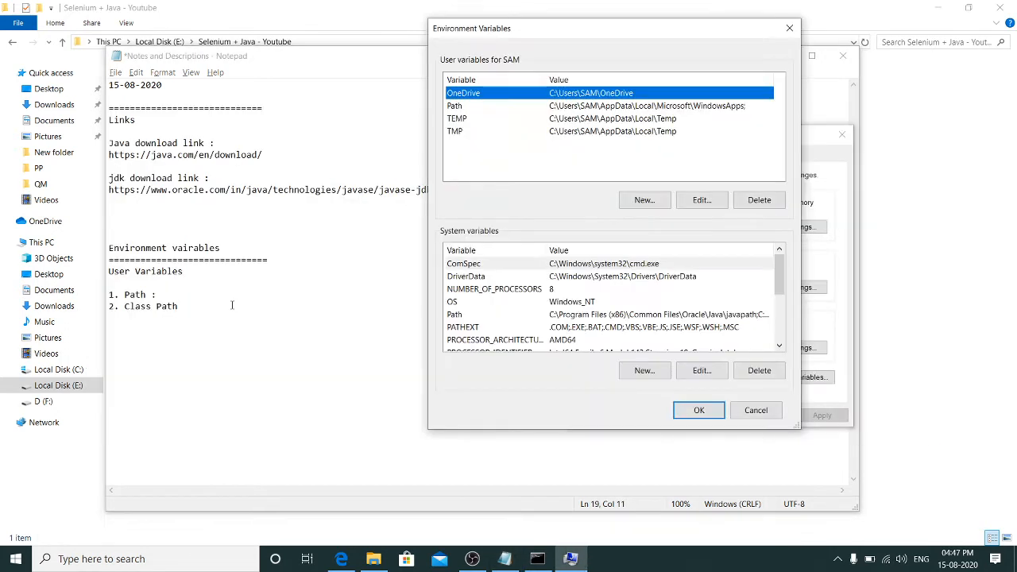
left_click(458, 108)
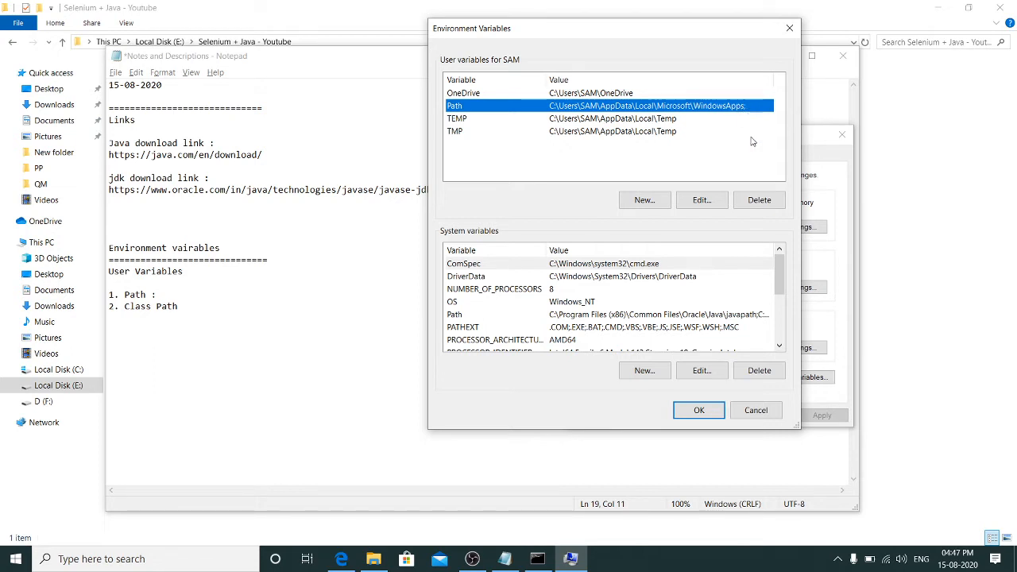
left_click(914, 235)
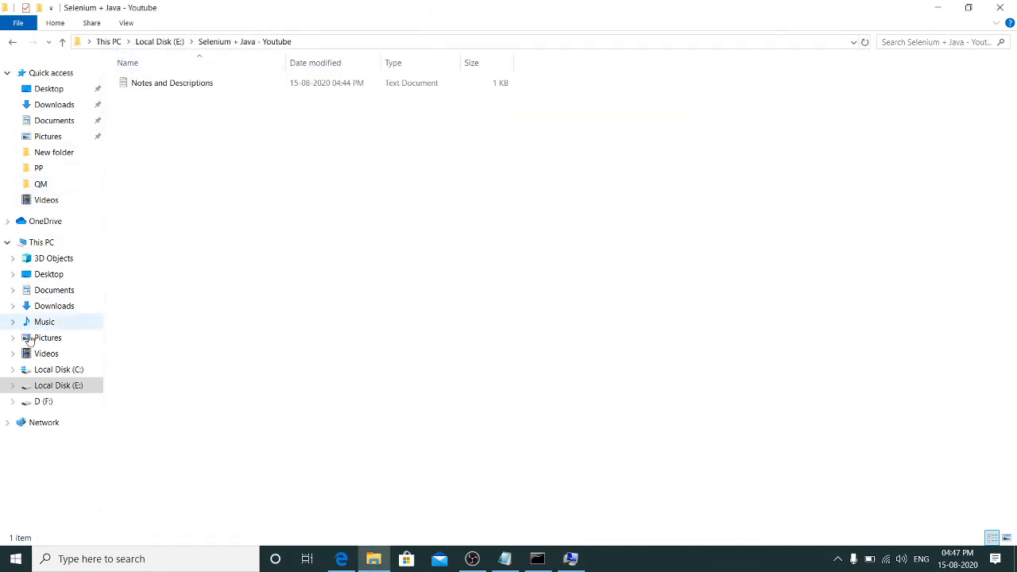
left_click(69, 370)
double_click(164, 169)
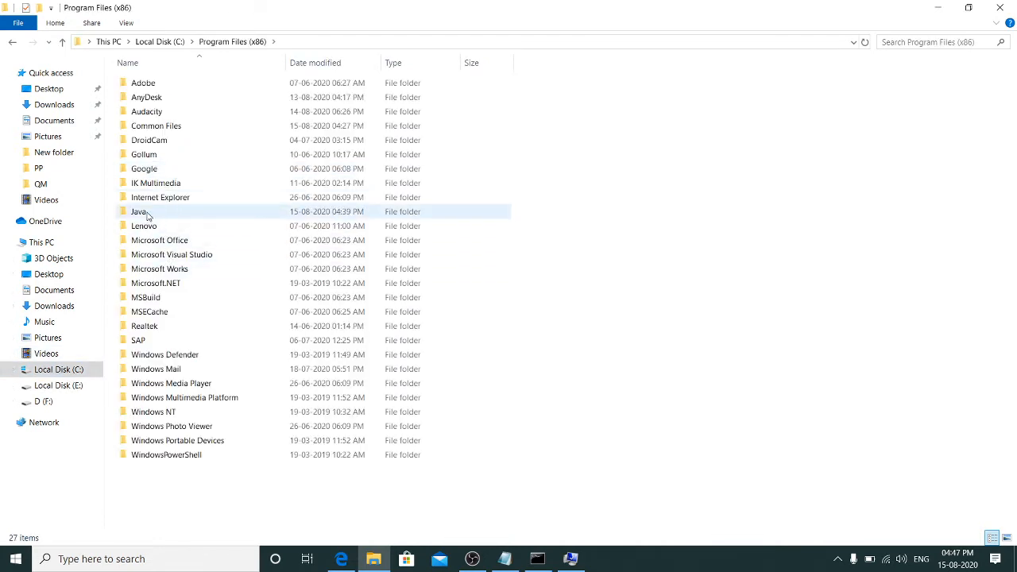
double_click(139, 211)
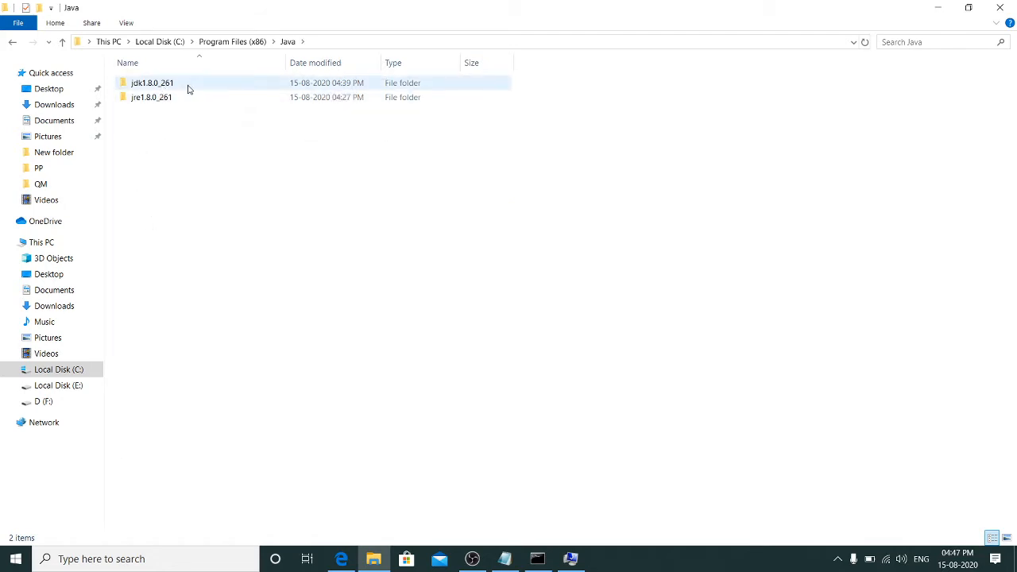
double_click(163, 87)
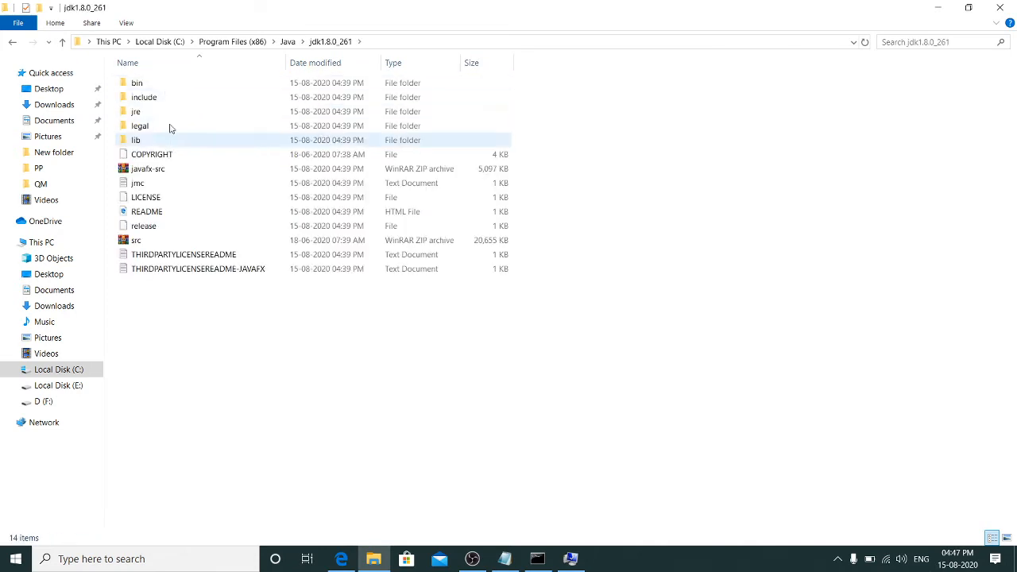
double_click(167, 84)
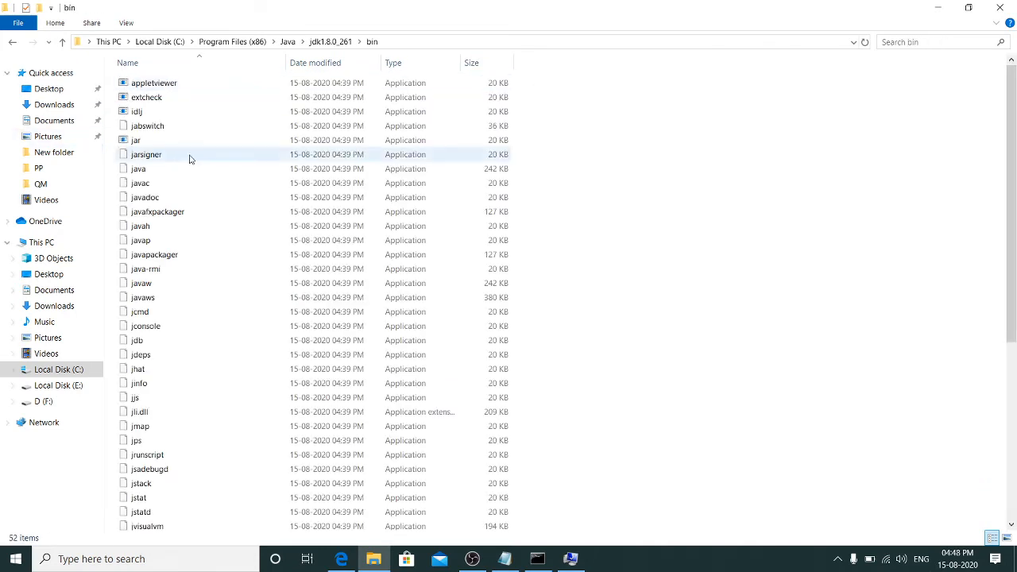
left_click(439, 41)
key("ctrl+c")
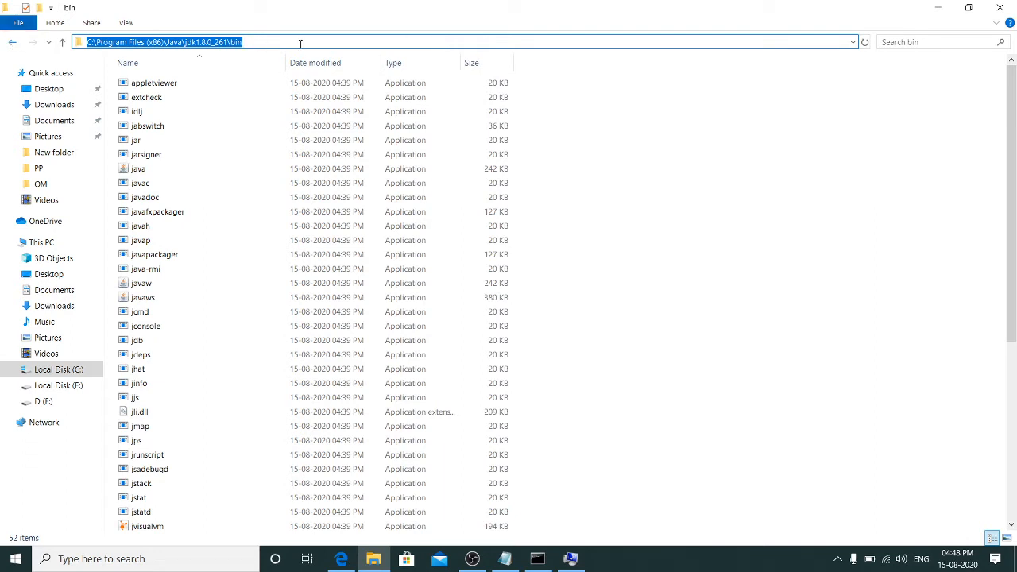
left_click_drag(300, 43, 48, 35)
type("https://java.com/en/download/")
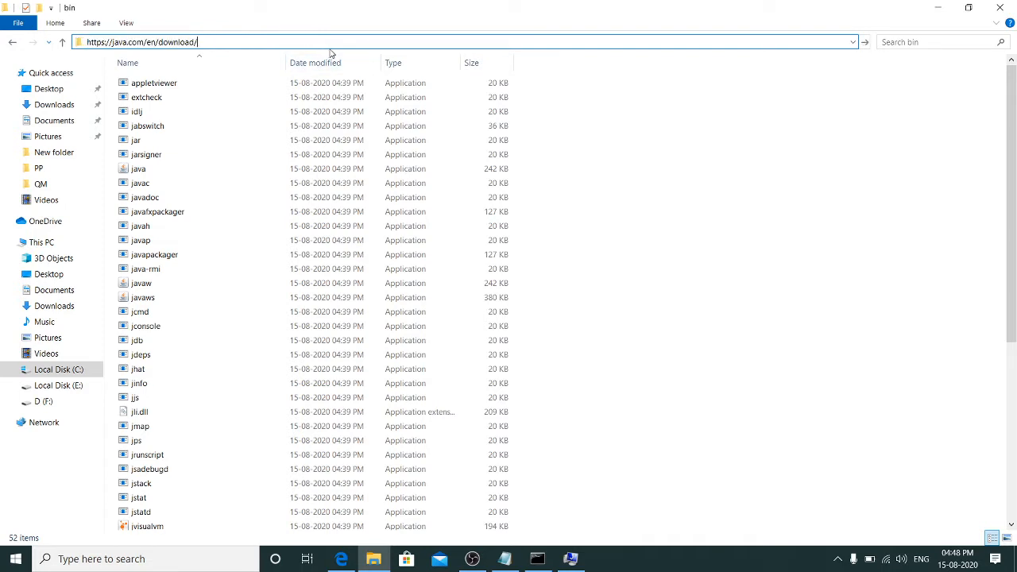
key("ctrl+z")
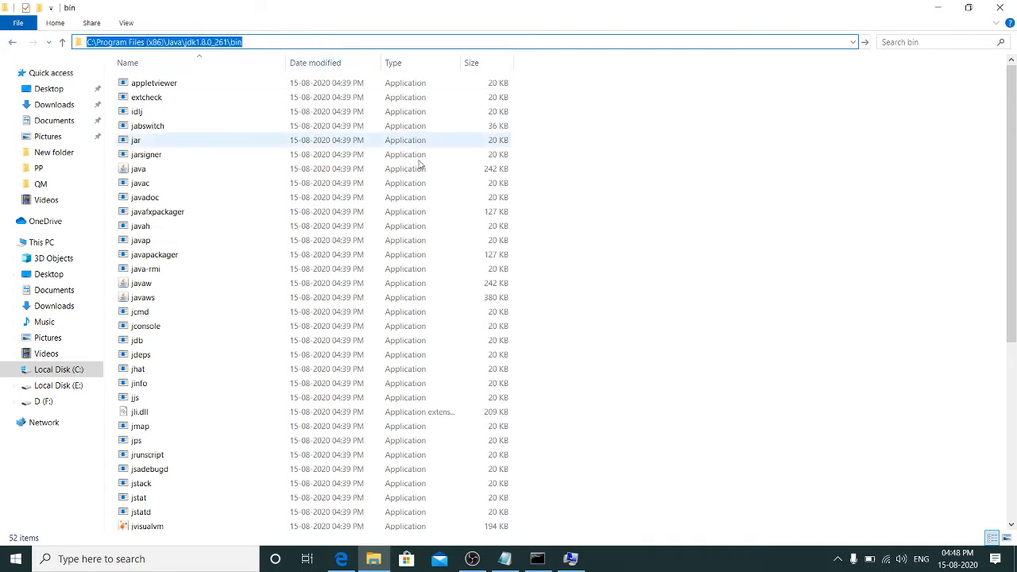
Add the entry C:\Program Files (x86)\Java\jdk1.8.0_261\bin to the Path user variable.
key("alt+Tab")
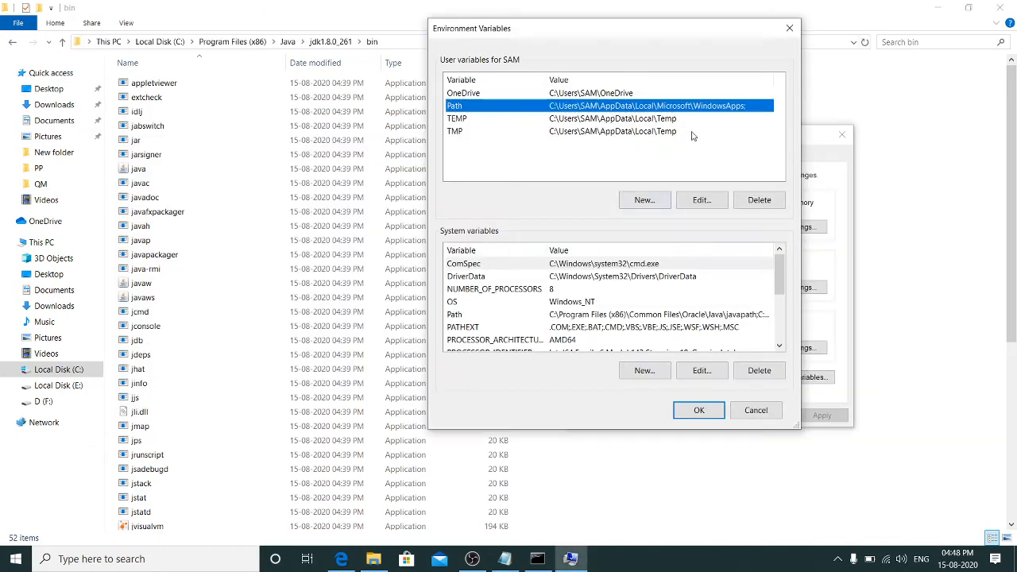
left_click(702, 199)
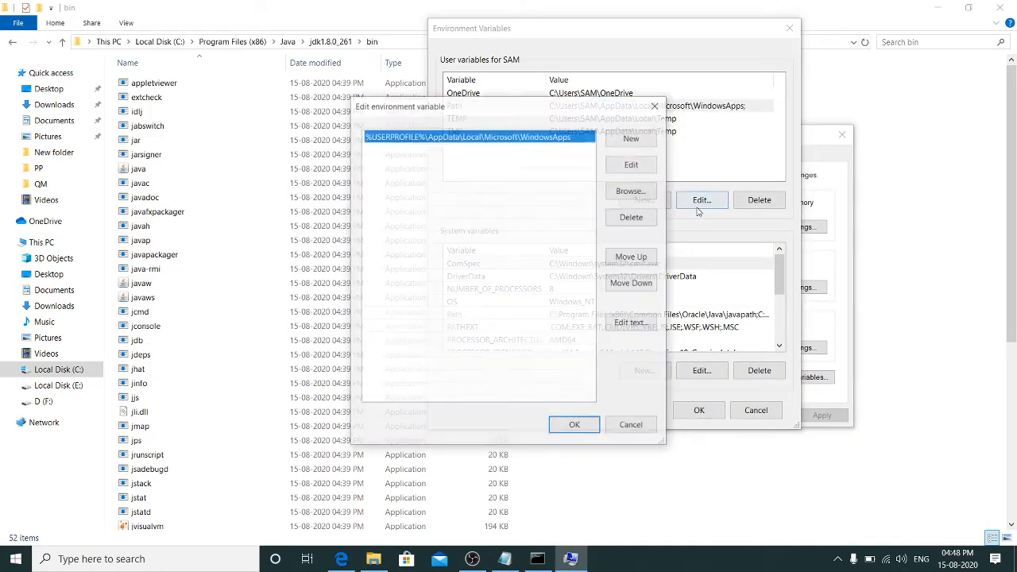
left_click(624, 139)
key("ctrl+v")
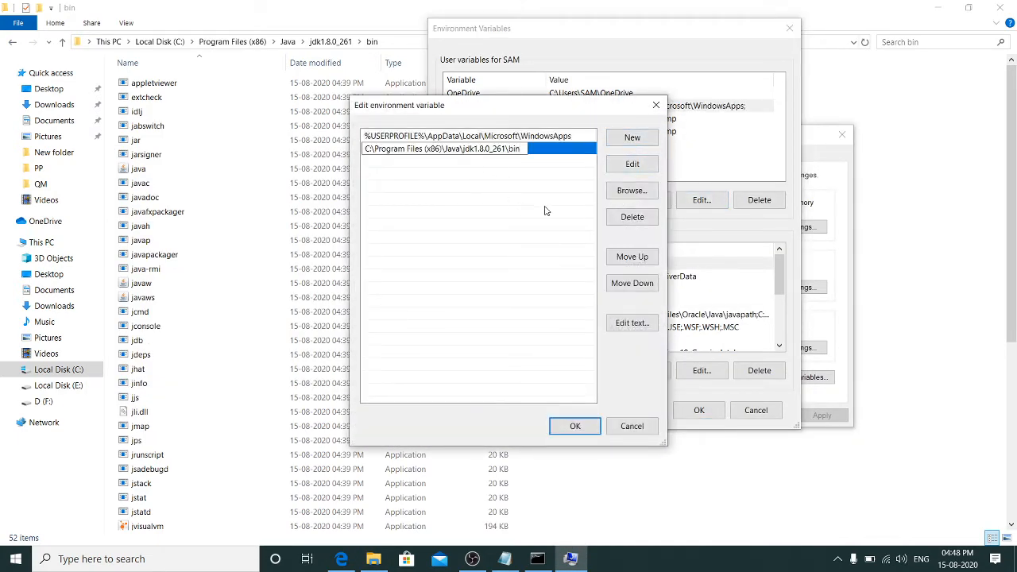
left_click(575, 427)
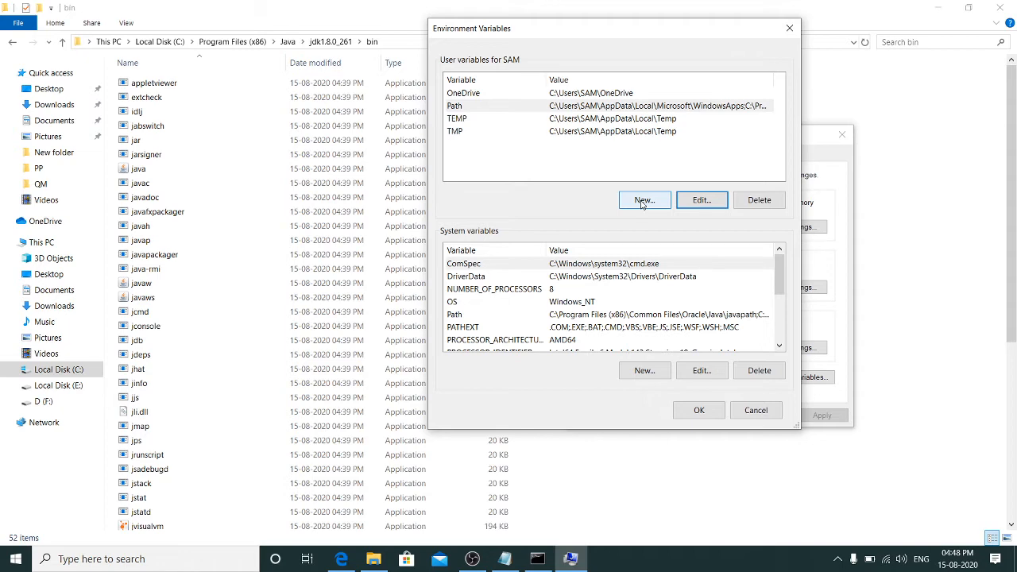
Check the jdk1.8.0_261\bin entry in the Path user variable and return to the Environment Variables dialog.
left_click(681, 109)
left_click(707, 200)
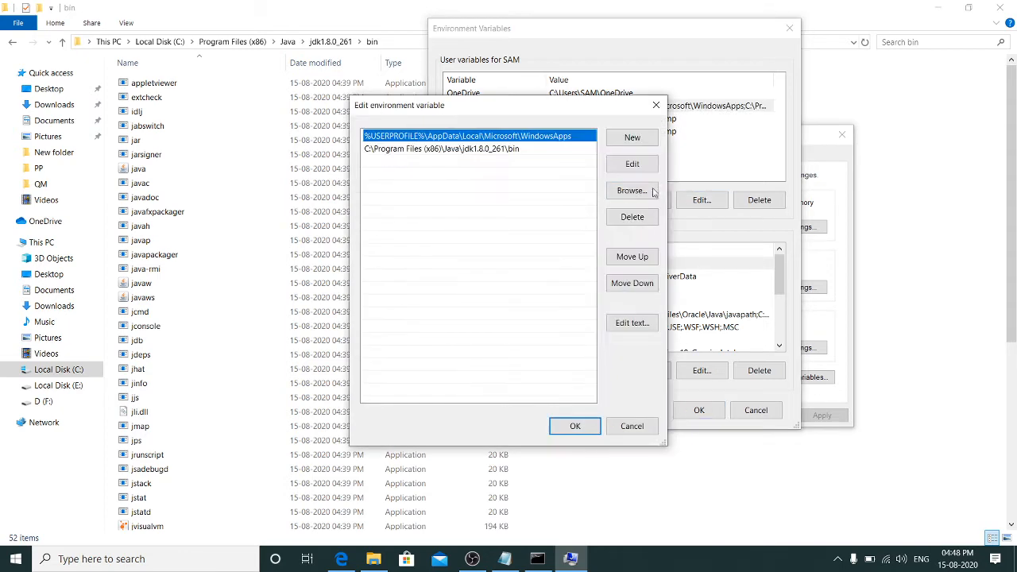
left_click(518, 155)
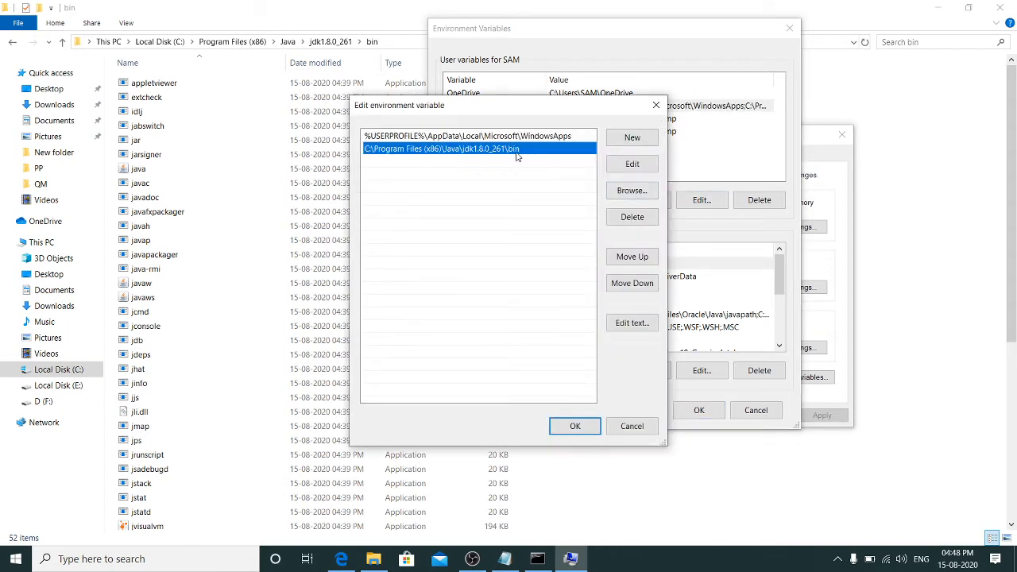
left_click(578, 430)
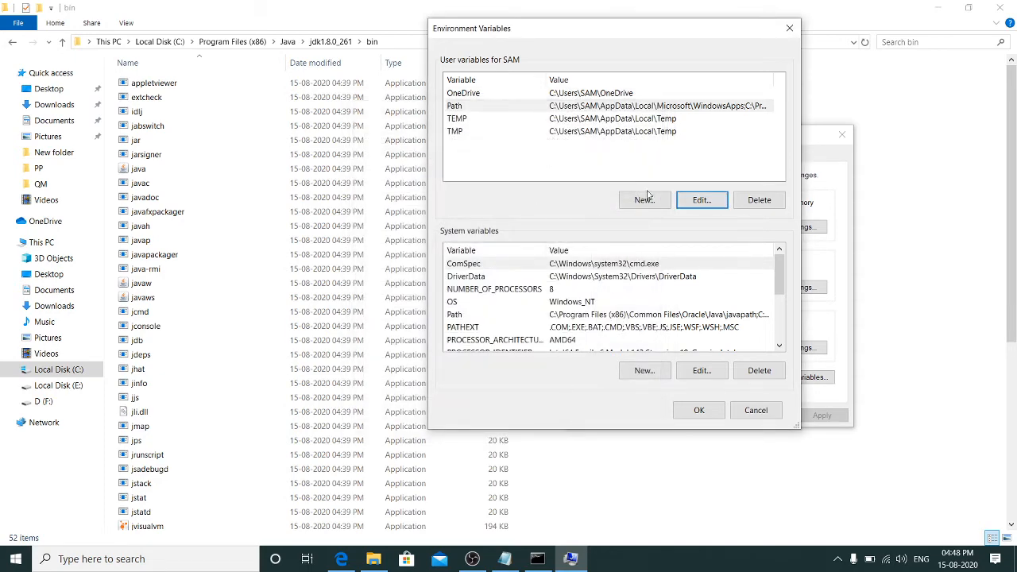
Copy the jdk1.8.0_261\bin folder path into the notes after "1. Path :" as C:\Program Files (x86)\Java\jdk1.8.0_261\bin.
left_click(504, 560)
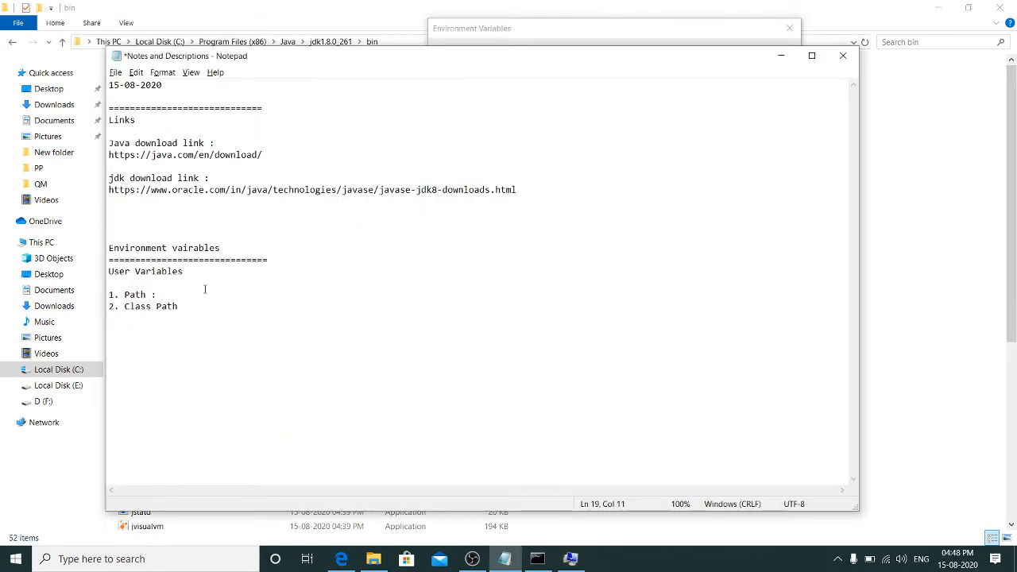
key("alt+Tab")
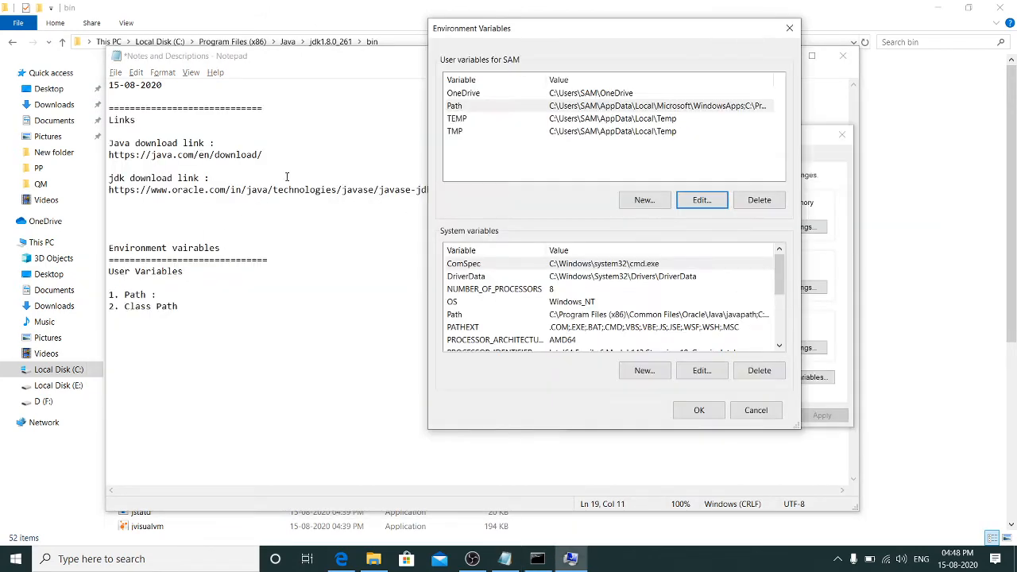
left_click(394, 45)
key("ctrl+c")
key("alt+Tab")
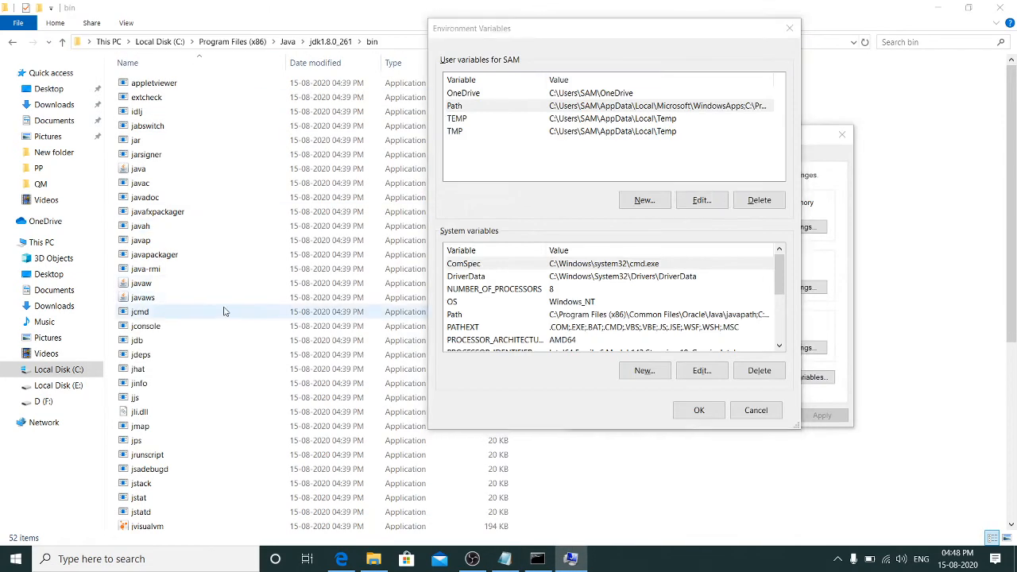
key("alt+Tab")
key("ctrl+v")
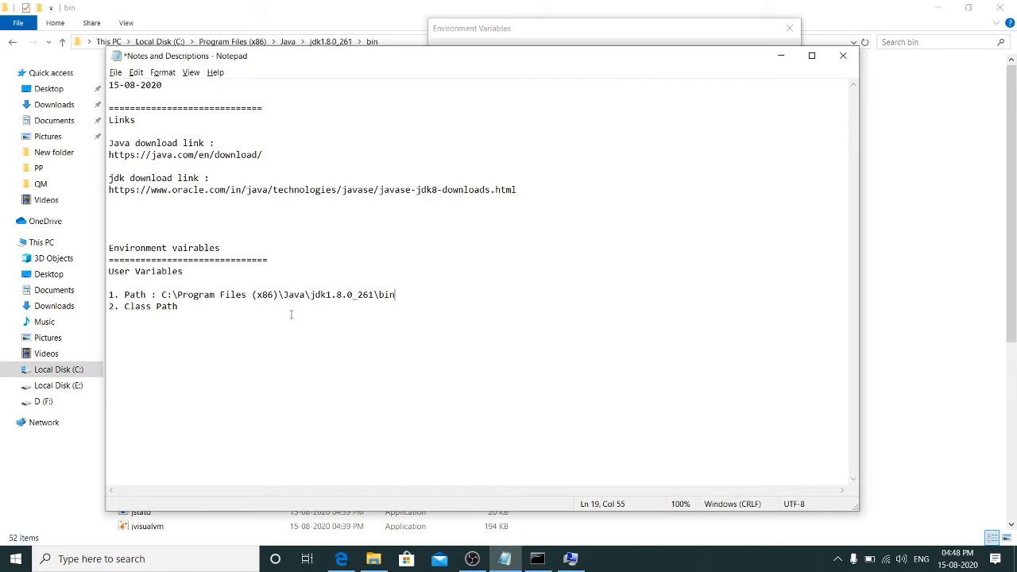
left_click_drag(395, 295, 163, 296)
left_click(411, 296)
Open the lib folder inside jdk1.8.0_261, copy its full path, and return to the notes.
key("alt+Tab")
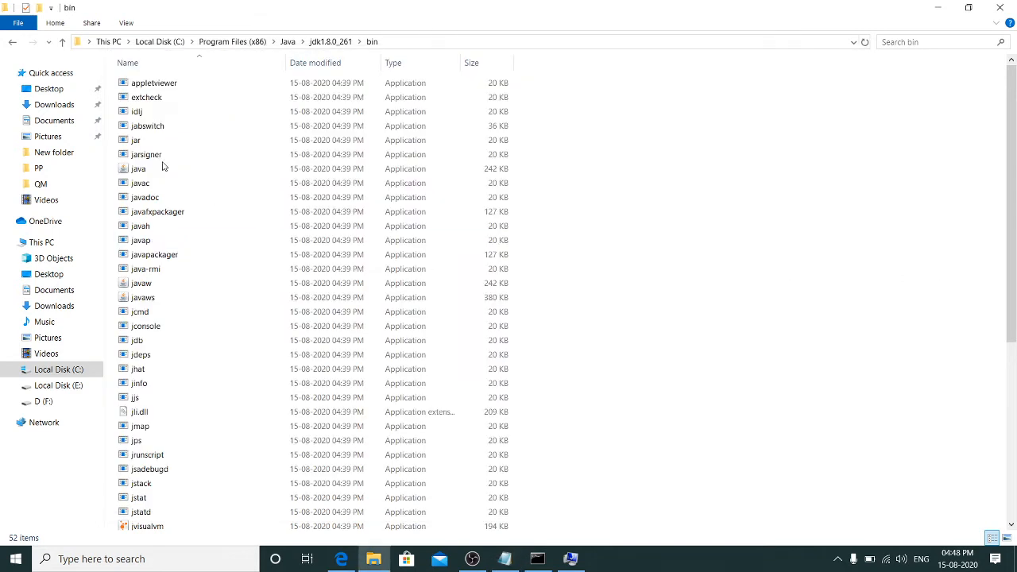
left_click(13, 42)
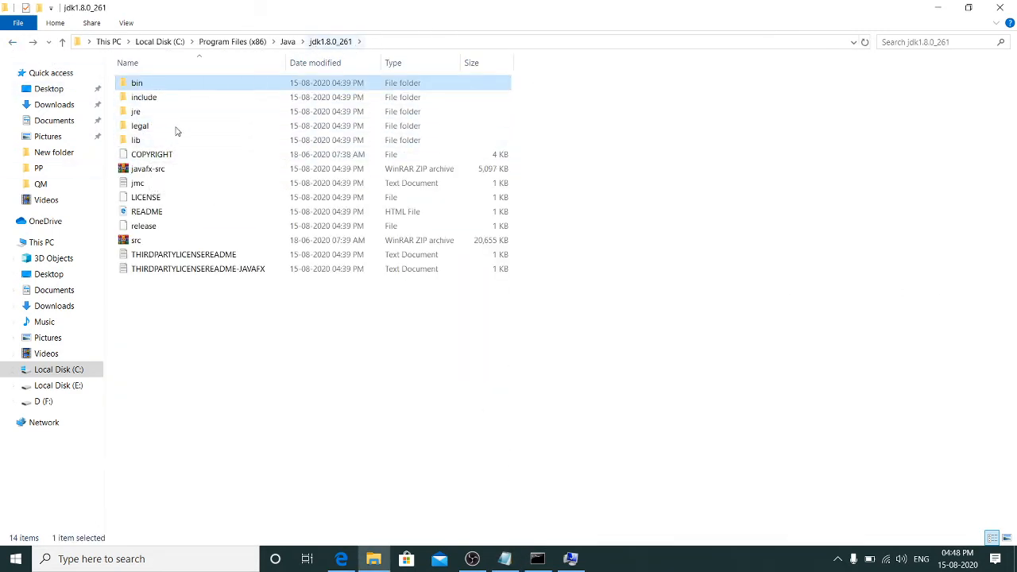
left_click(151, 141)
double_click(153, 143)
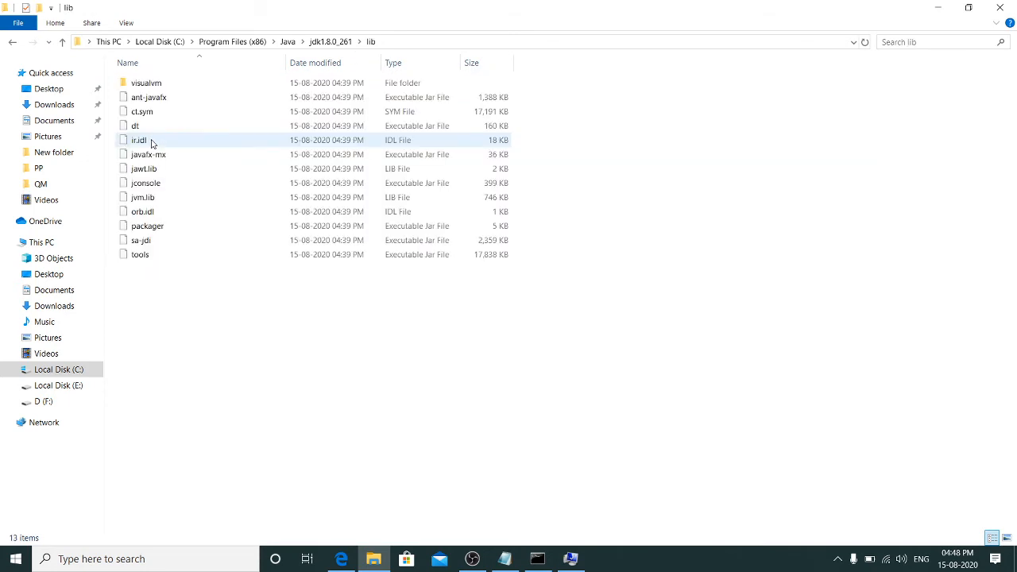
left_click(416, 42)
key("ctrl+c")
key("alt+Tab")
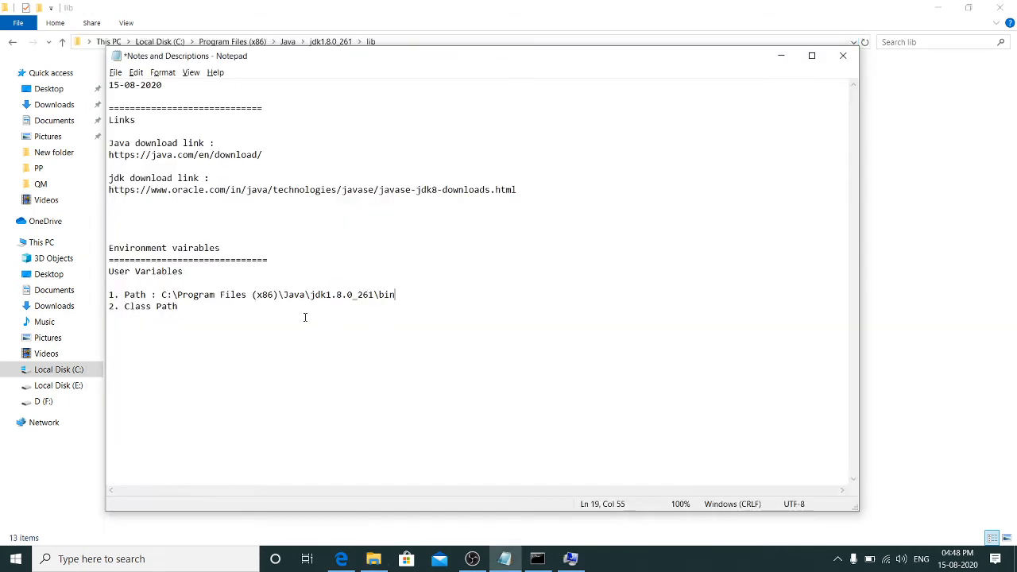
Add a colon after "2. Class Path" in the notes and put C:\Program Files (x86)\Java\jdk1.8.0_261\lib on an indented line below it.
left_click(231, 307)
type(":")
key("ctrl+v")
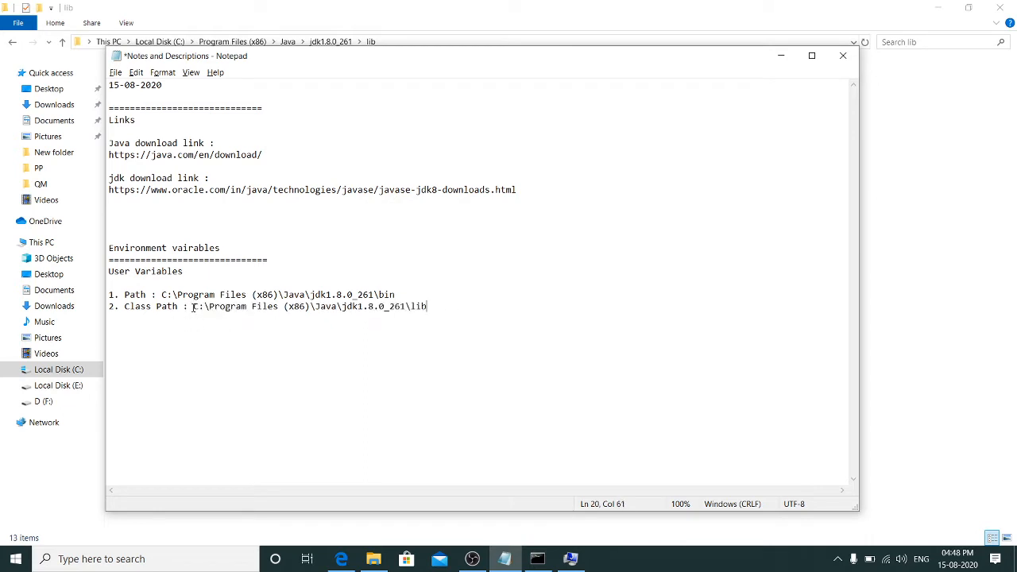
key("Return")
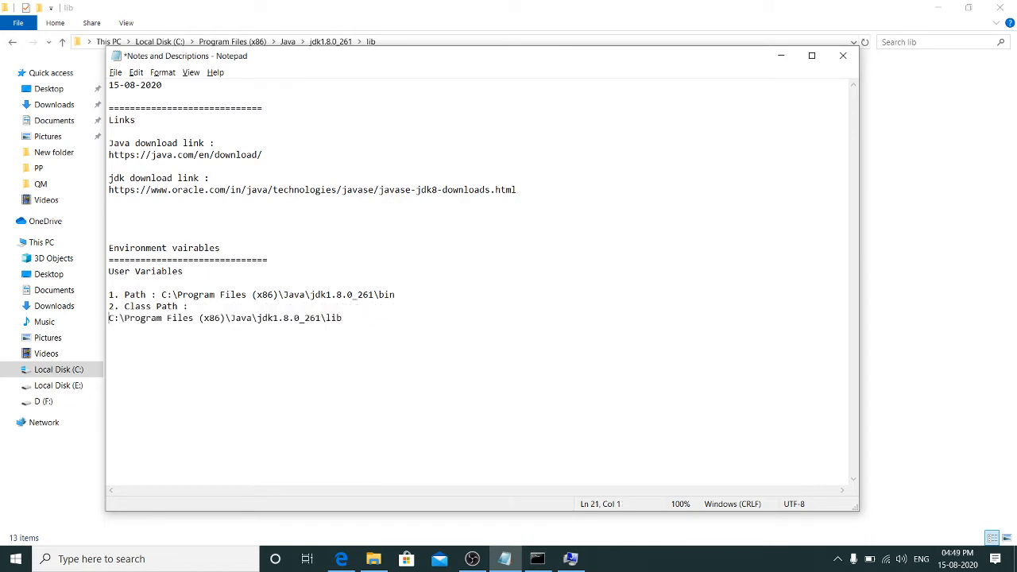
key("Tab")
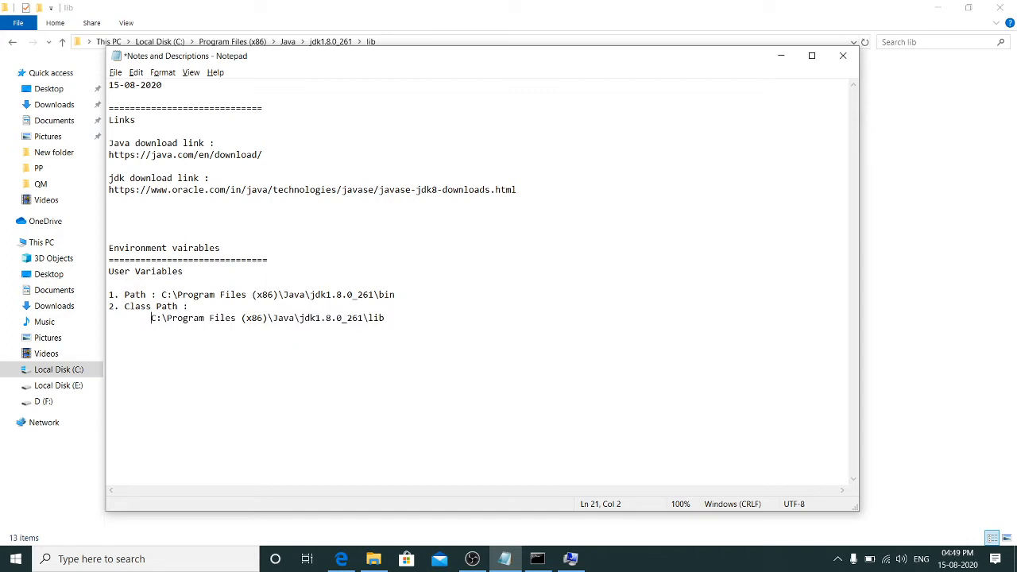
left_click_drag(159, 318, 370, 318)
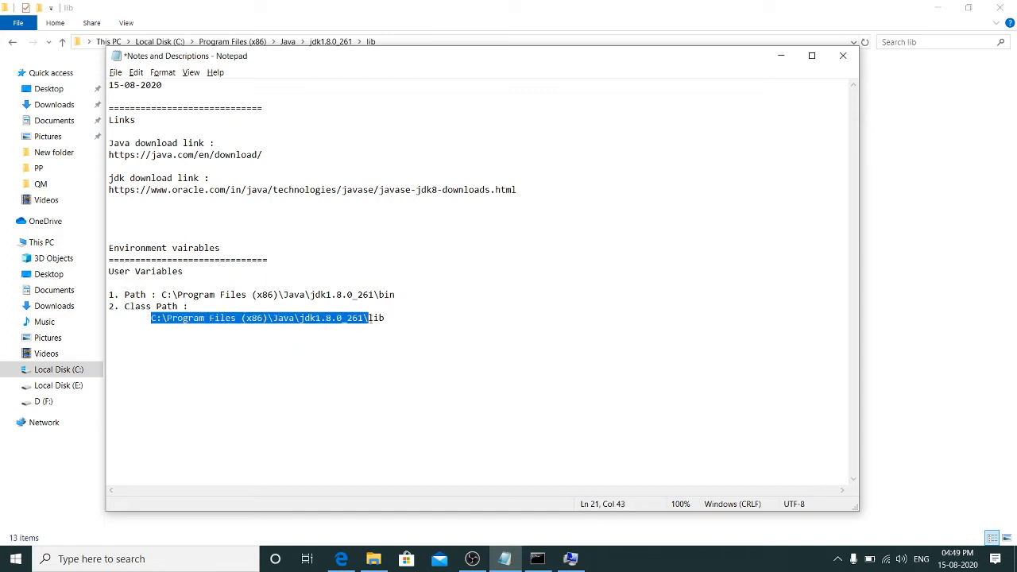
left_click(390, 318)
Copy the path of the jre1.8.0_261\lib folder into the notes below the jdk lib path, and select both Class Path lines.
key("alt+Tab")
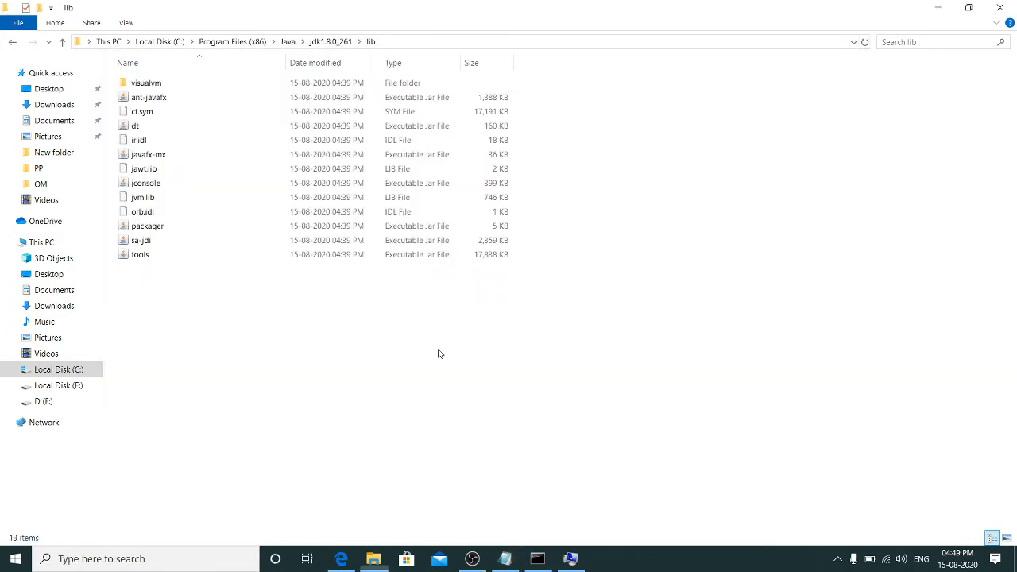
left_click(12, 42)
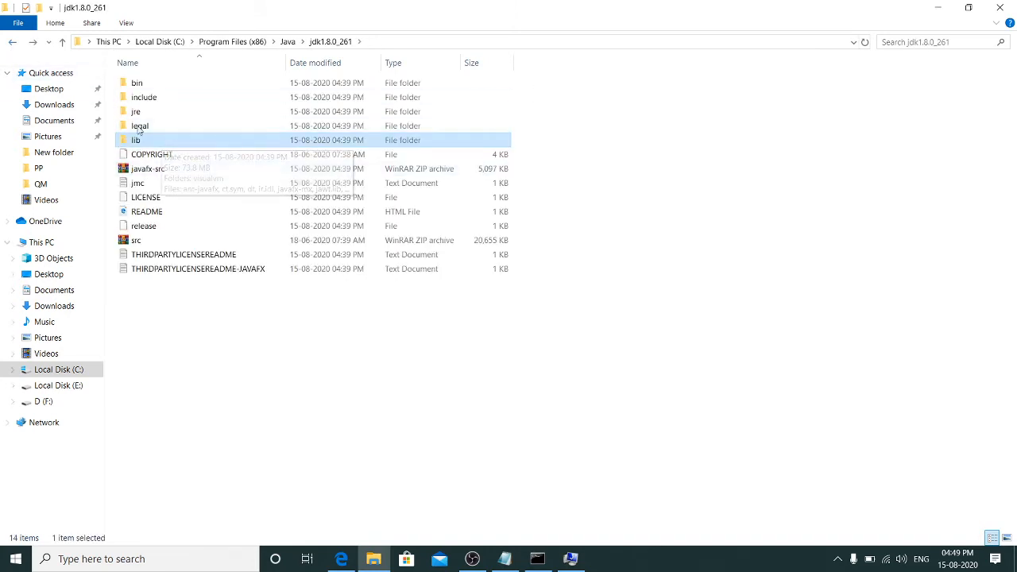
left_click(288, 41)
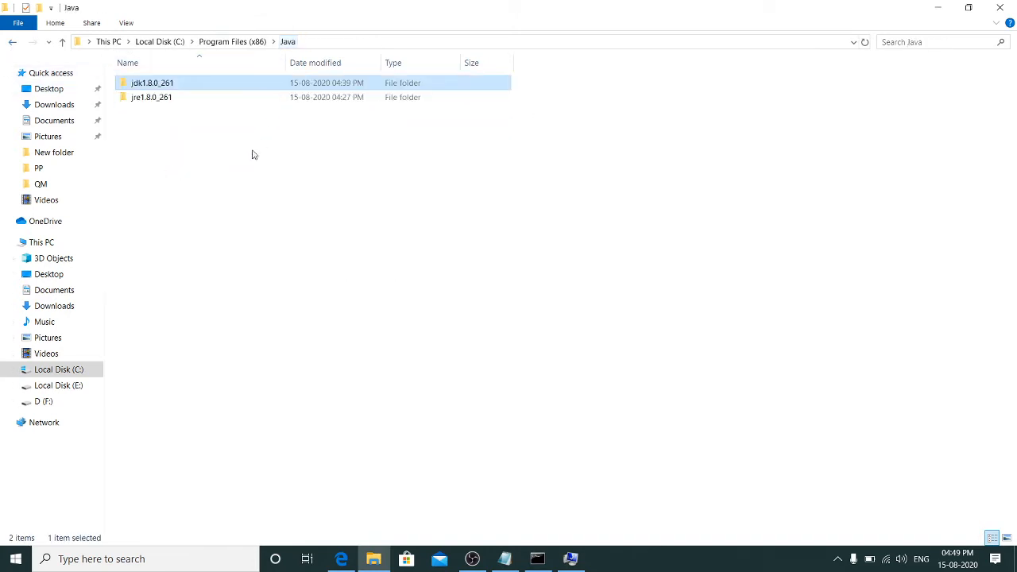
double_click(139, 98)
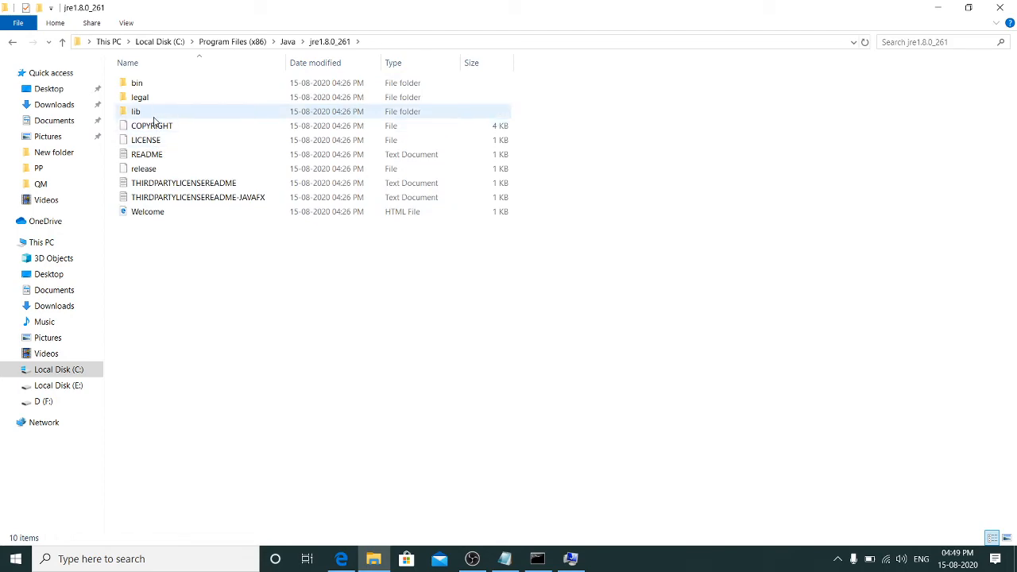
double_click(152, 113)
left_click(419, 43)
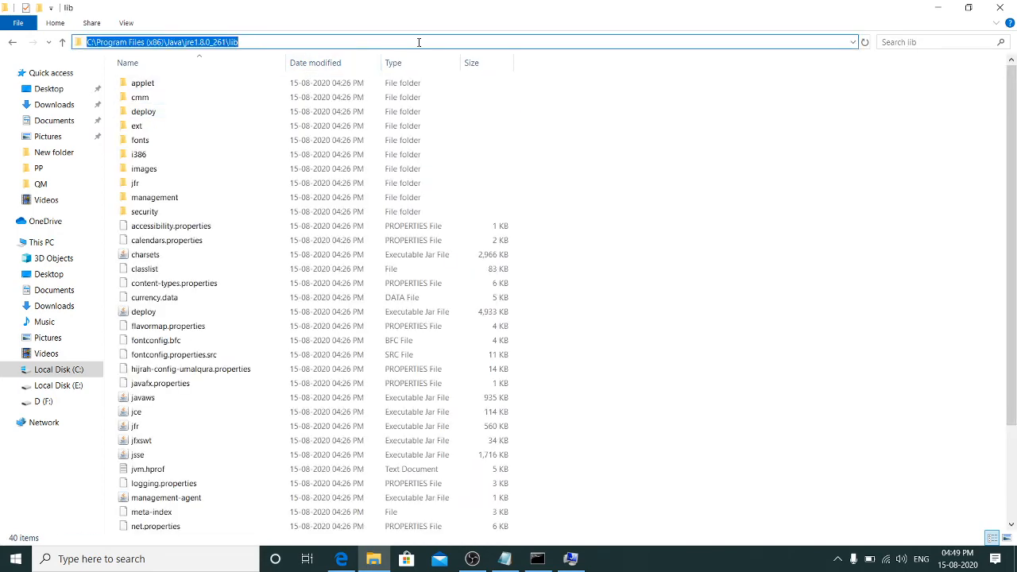
key("ctrl+c")
key("alt+Tab")
key("ctrl+v")
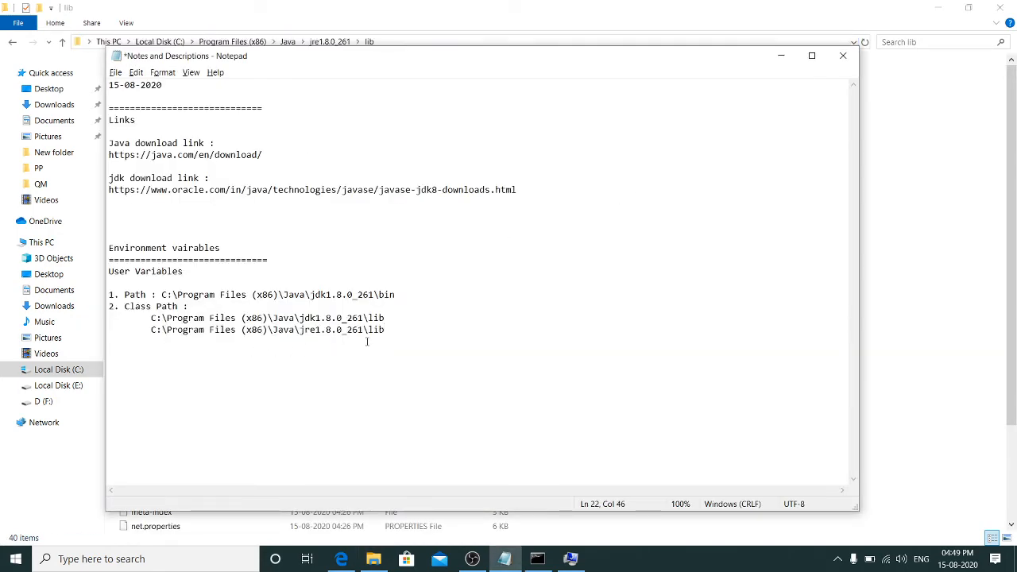
left_click_drag(151, 318, 402, 329)
left_click(172, 381)
left_click_drag(151, 318, 118, 321)
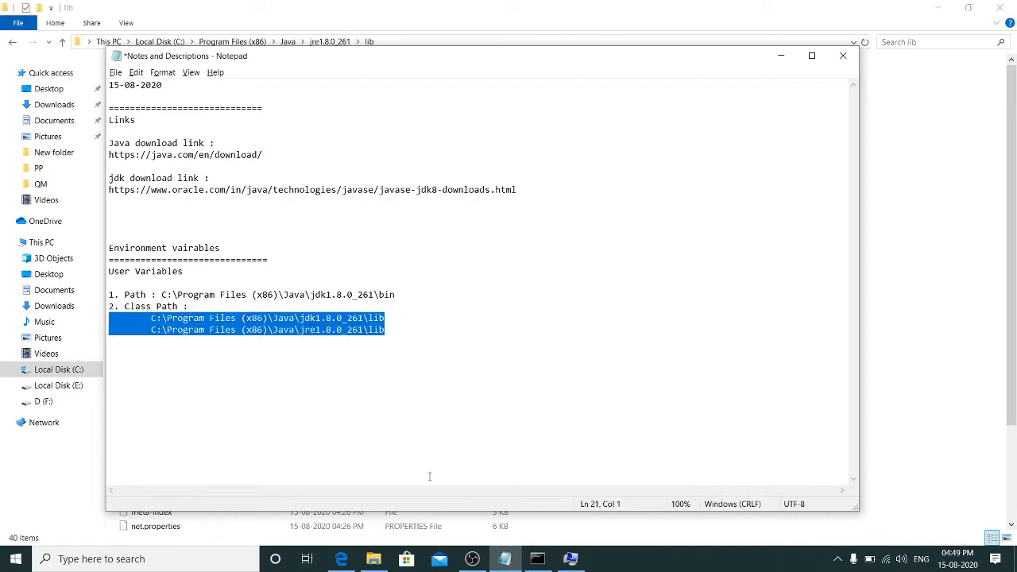
Create a user variable named classpath with the value C:\Program Files (x86)\Java\jdk1.8.0_261\lib, copied from the notes.
left_click(570, 559)
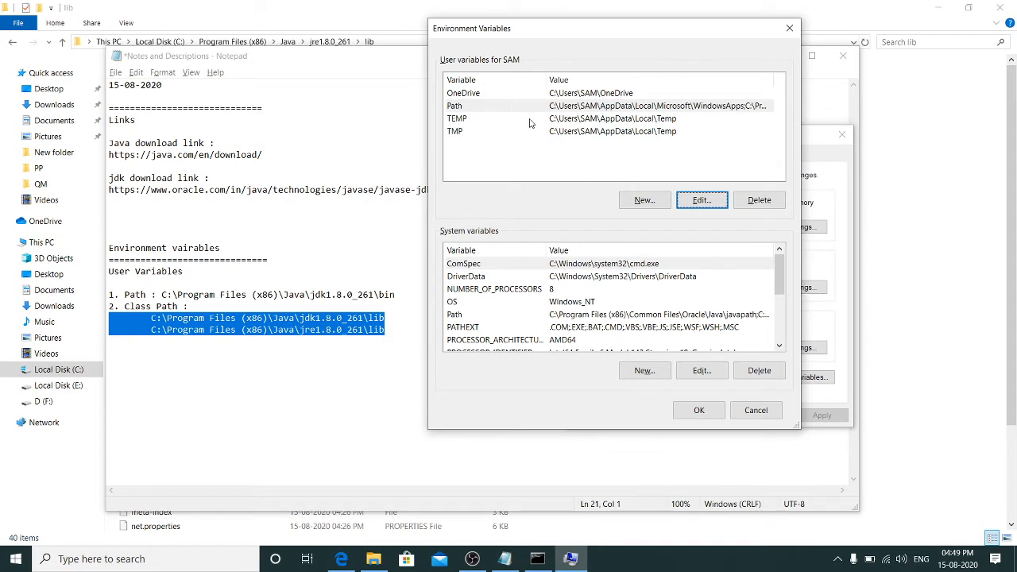
left_click(477, 93)
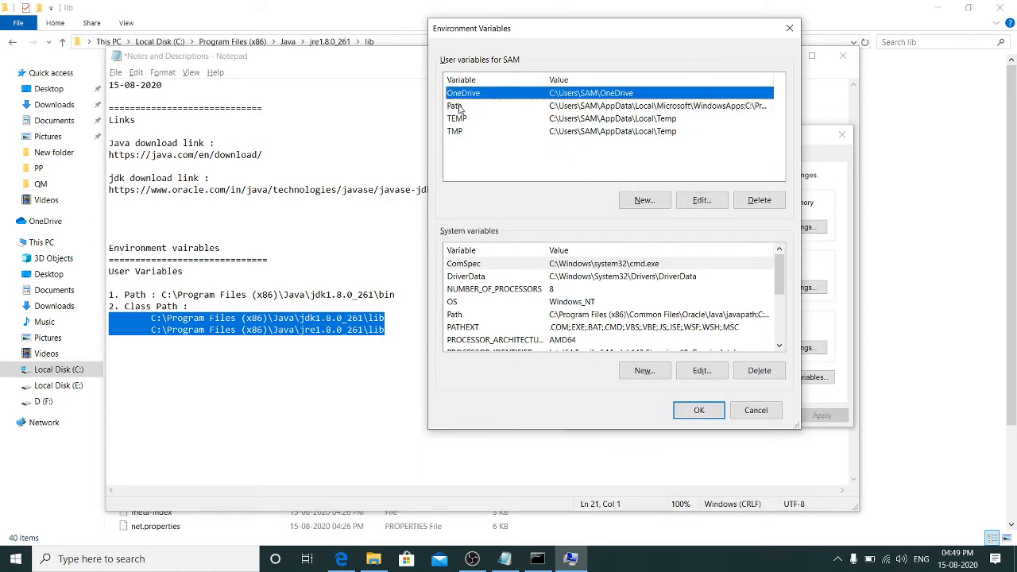
left_click(461, 106)
left_click(461, 133)
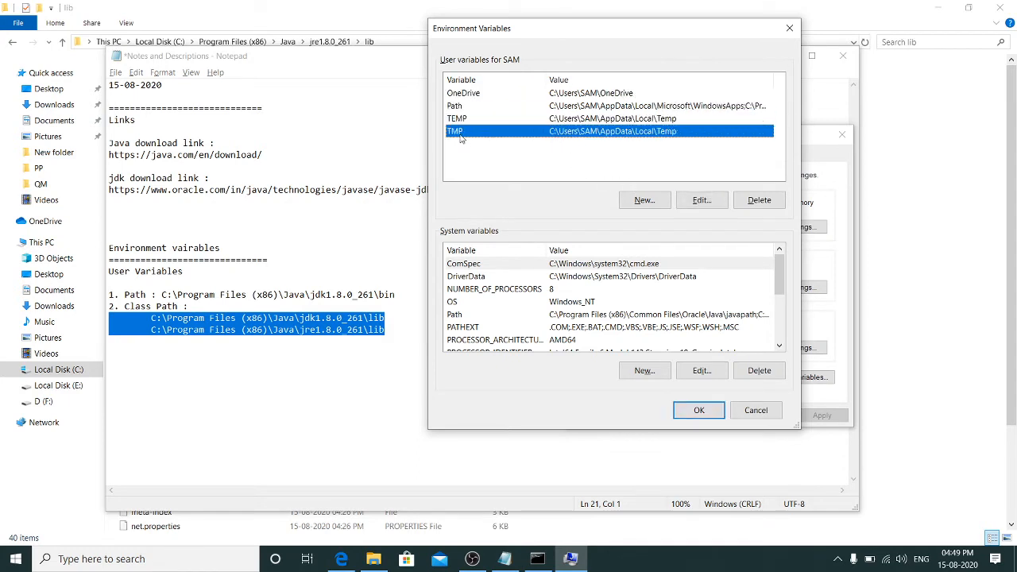
left_click(644, 201)
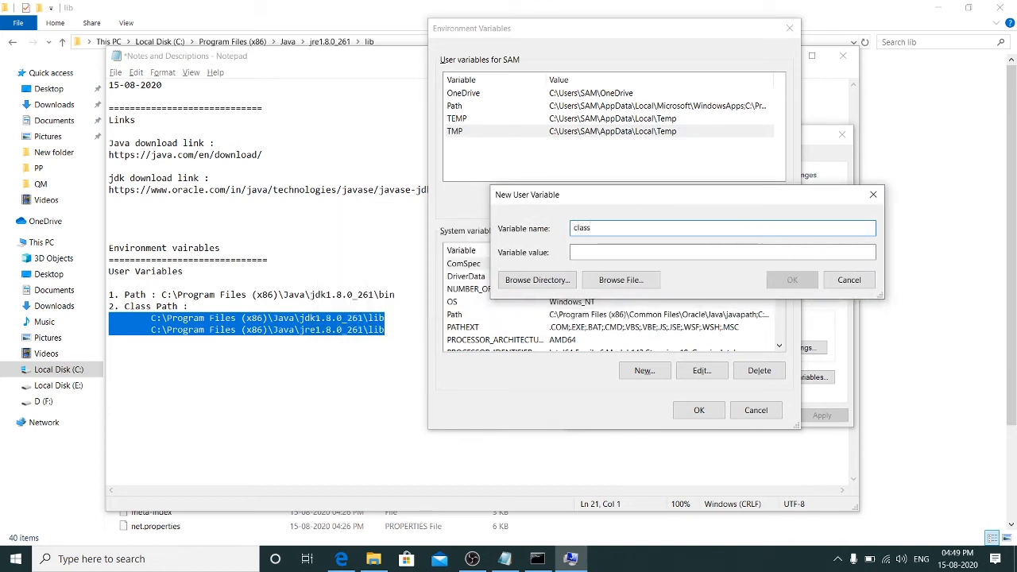
left_click(585, 252)
left_click(162, 329)
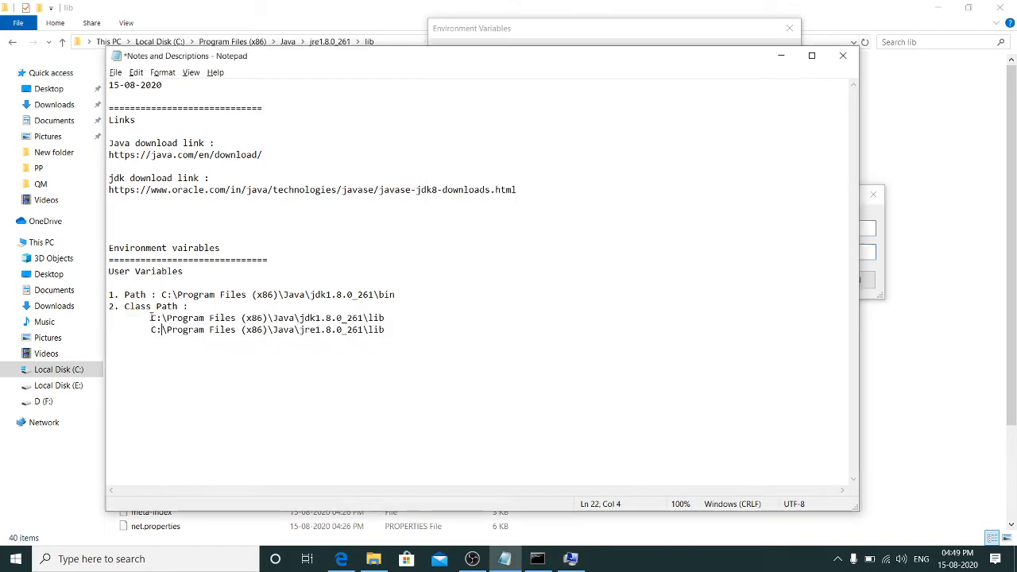
left_click_drag(152, 317, 387, 319)
key("alt+Tab")
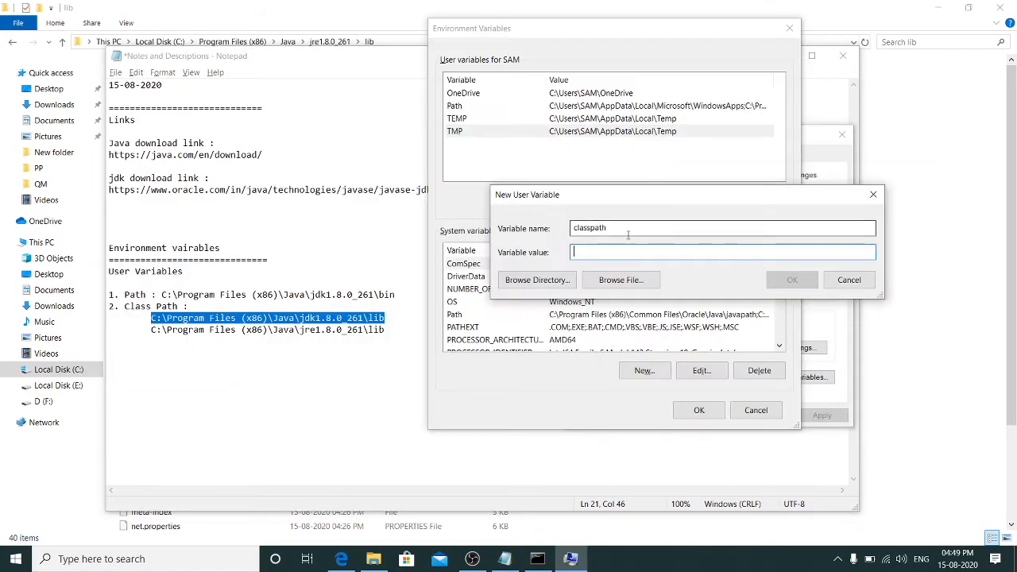
key("ctrl+v")
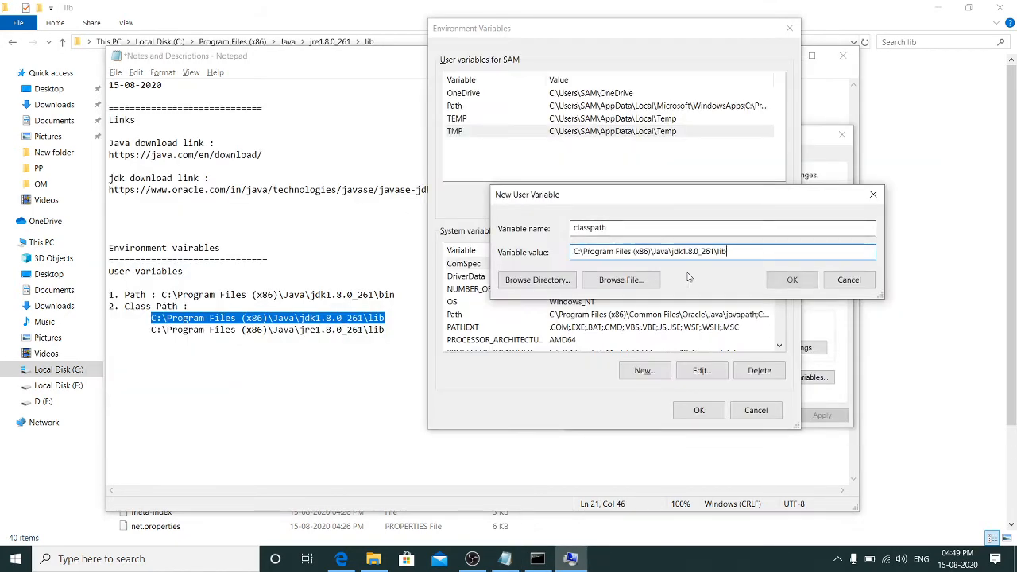
left_click(775, 281)
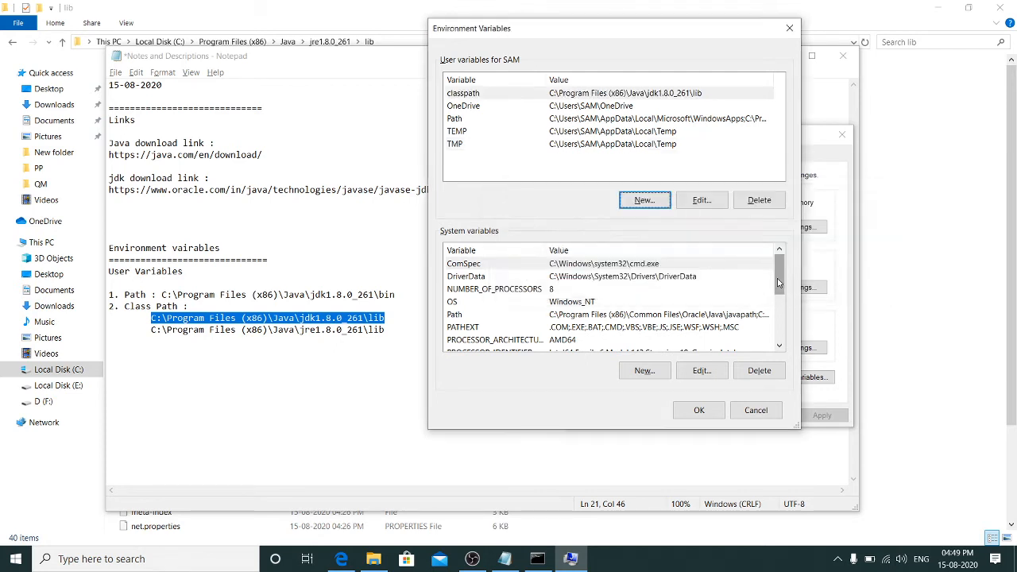
Append ;C:\Program Files (x86)\Java\jre1.8.0_261\lib, copied from the notes, to the value of the classpath user variable.
left_click(509, 95)
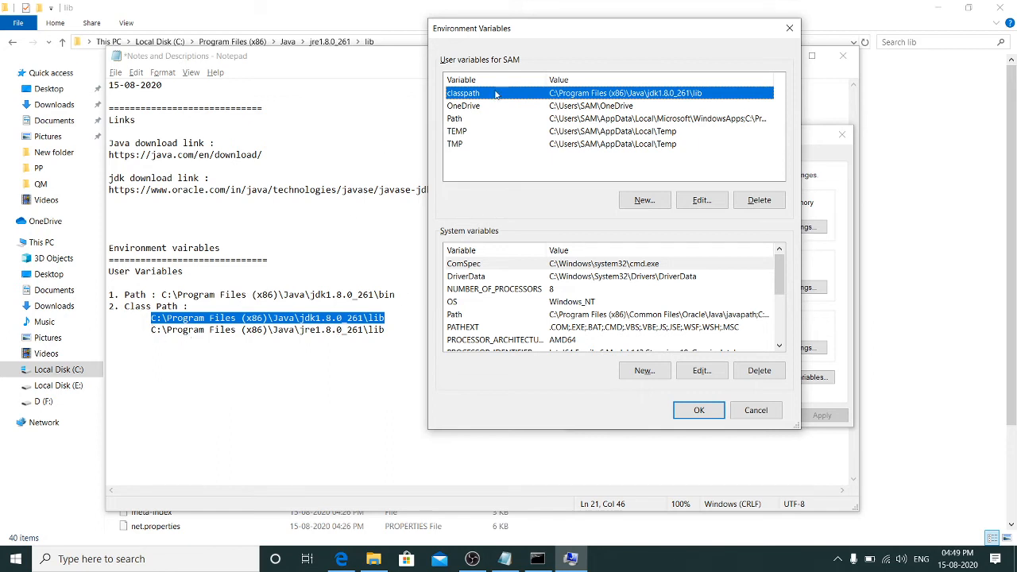
left_click(701, 200)
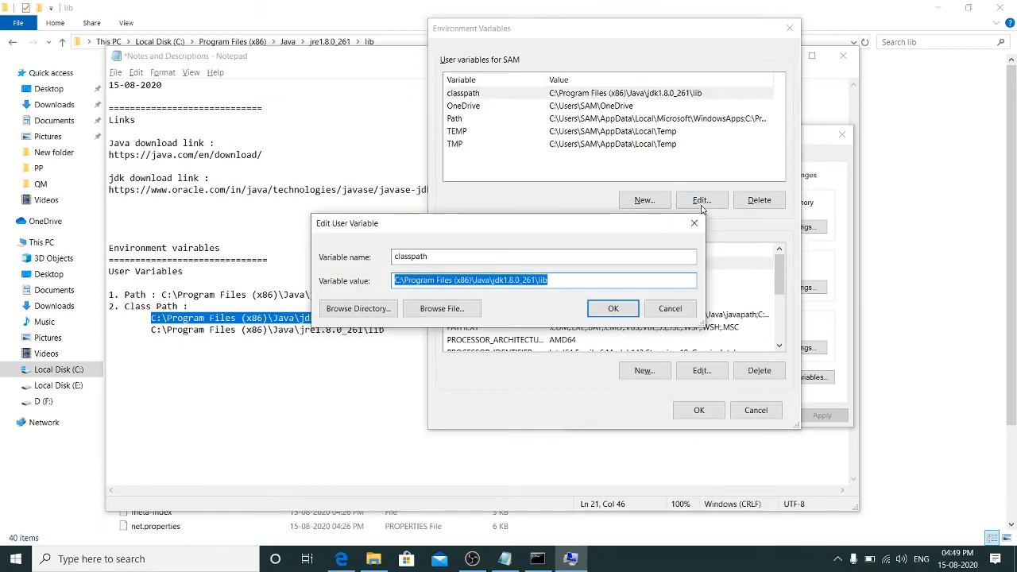
left_click(572, 252)
left_click_drag(531, 232, 724, 199)
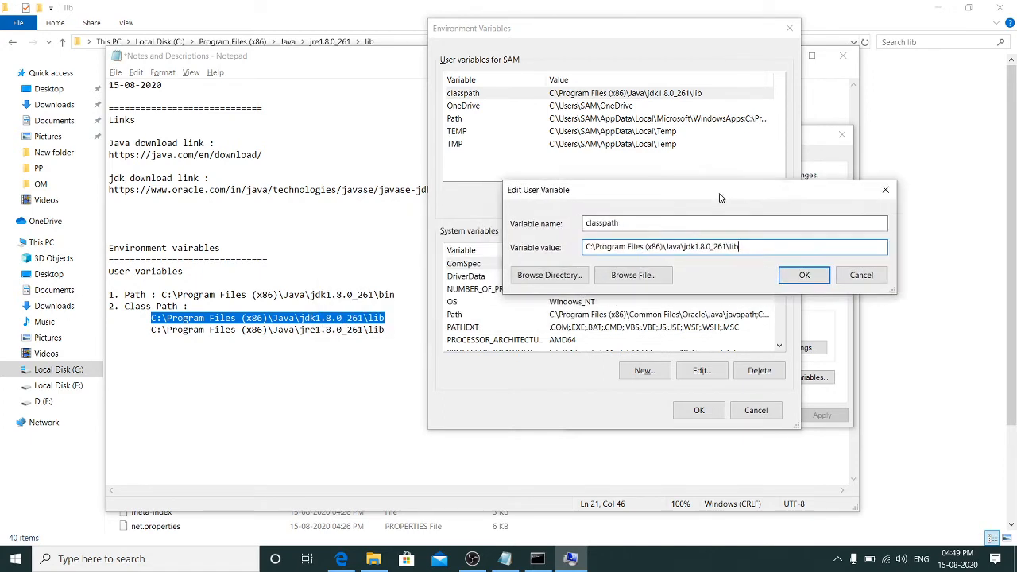
left_click(805, 246)
left_click_drag(152, 329, 388, 333)
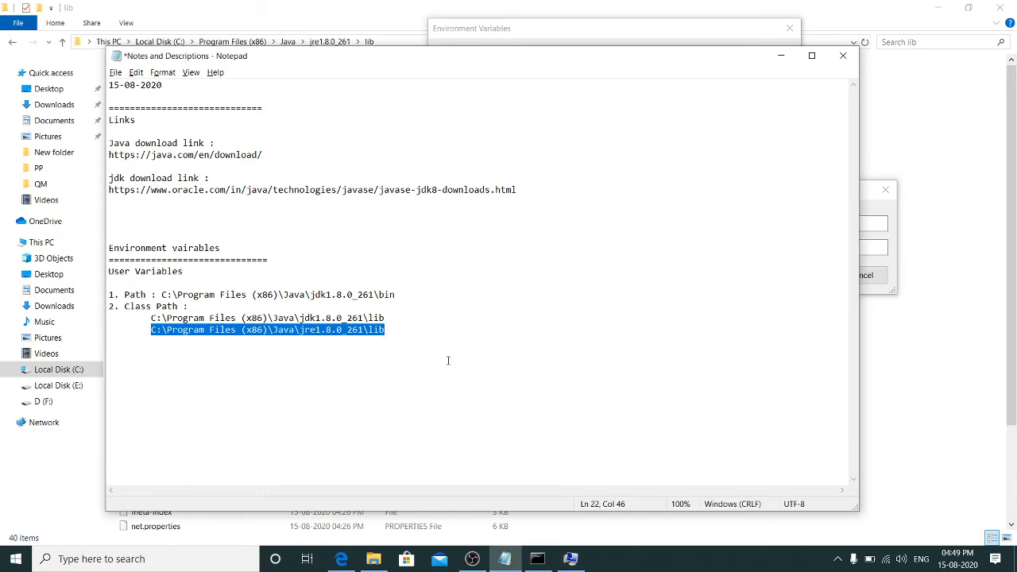
key("alt+Tab")
type(";")
key("ctrl+v")
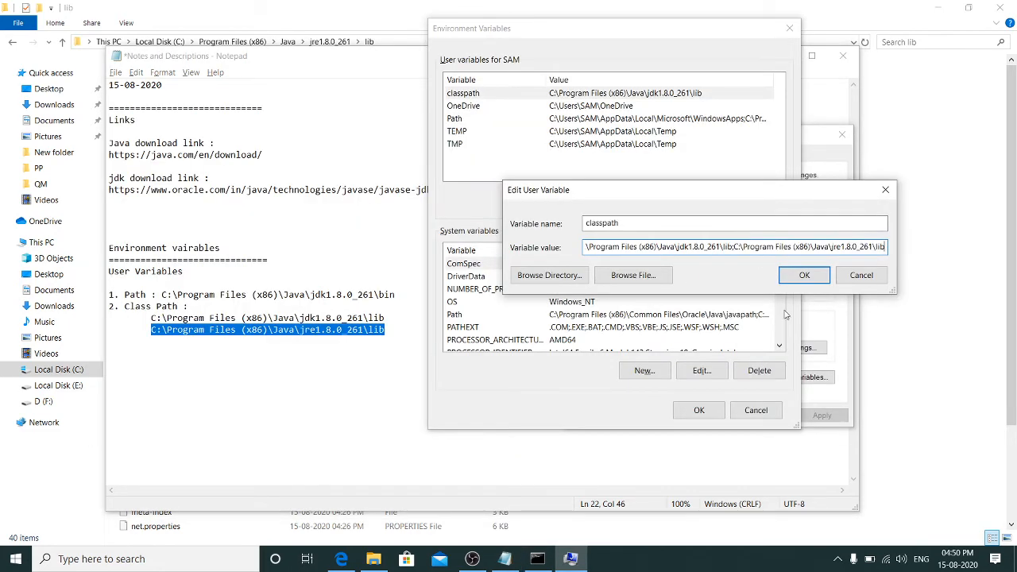
left_click(804, 275)
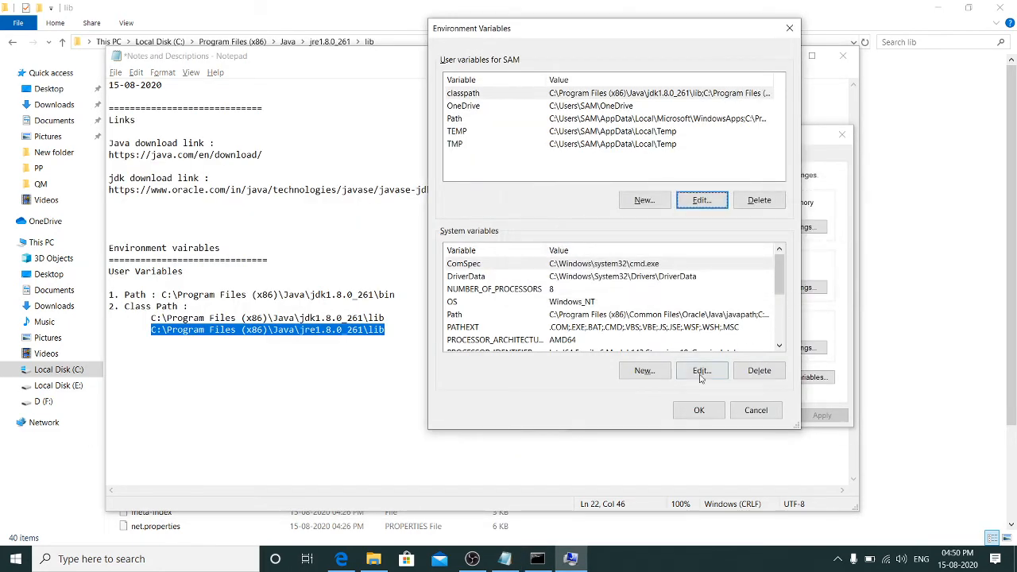
Prefix the User Variables heading in the notes with ">>" and add a ">> System Variables" heading below the Class Path entries.
left_click(399, 349)
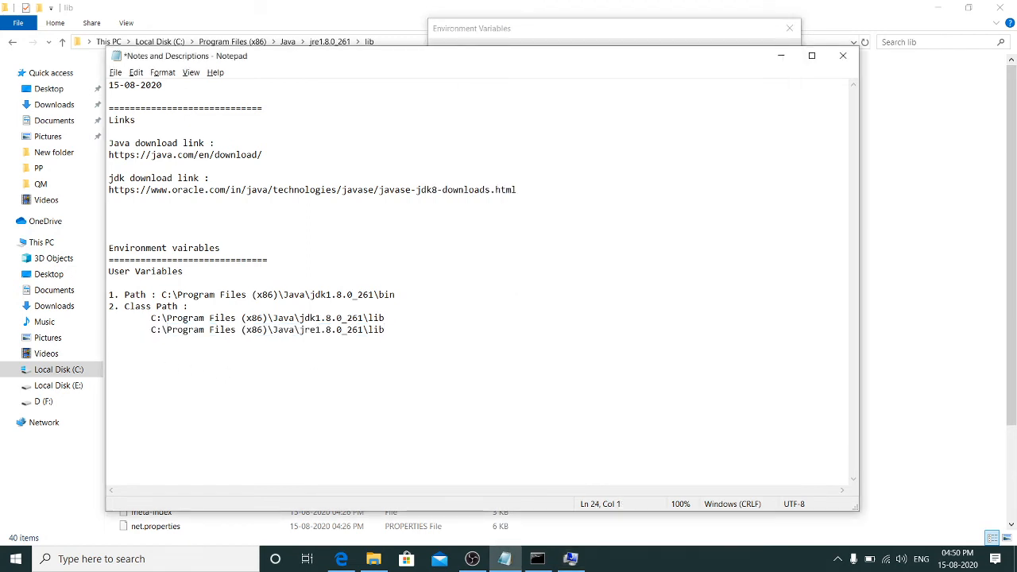
left_click(110, 271)
type(">> Sy")
type("stem Varoiab")
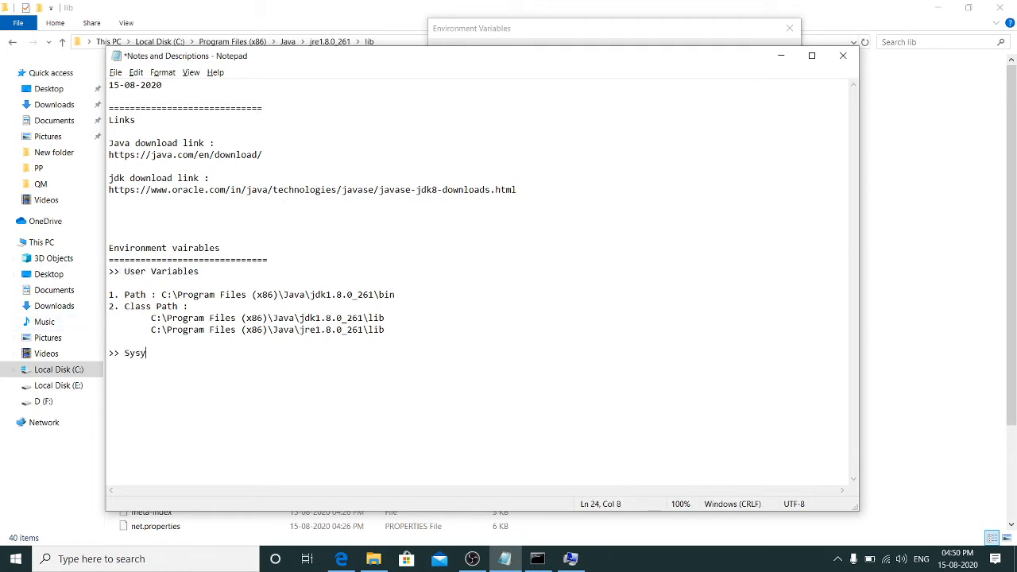
key("BackSpace")
key("BackSpace")
key("BackSpace")
key("BackSpace")
type("iables")
key("Return")
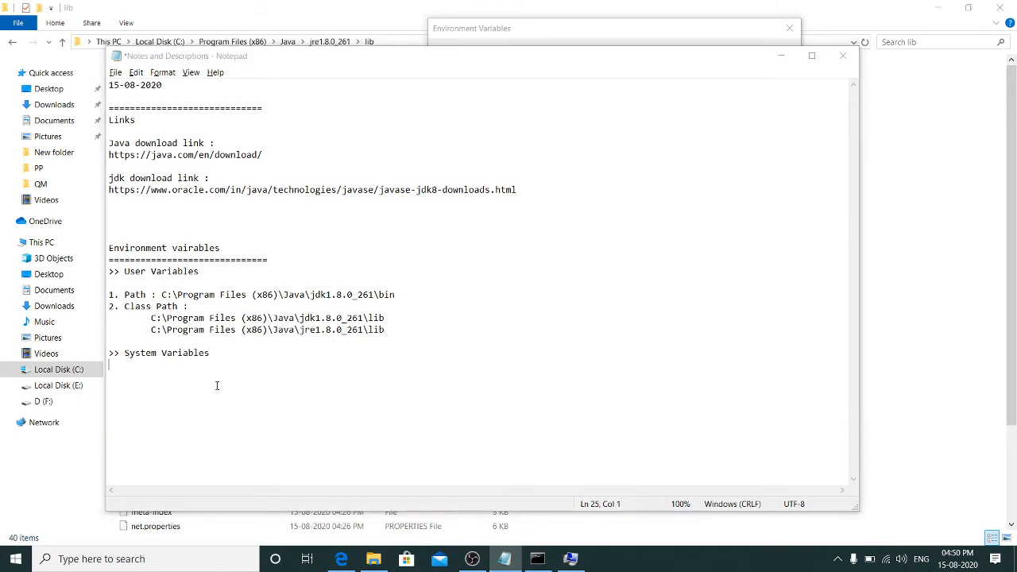
Open the jdk1.8.0_261 folder inside Program Files (x86)\Java and copy its full path.
key("alt+Tab")
key("Tab")
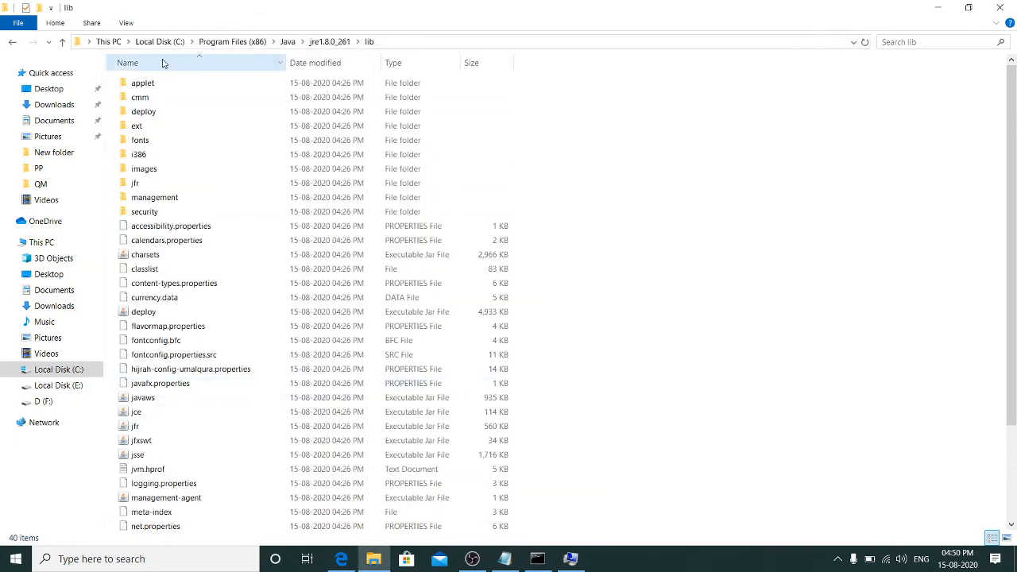
left_click(243, 42)
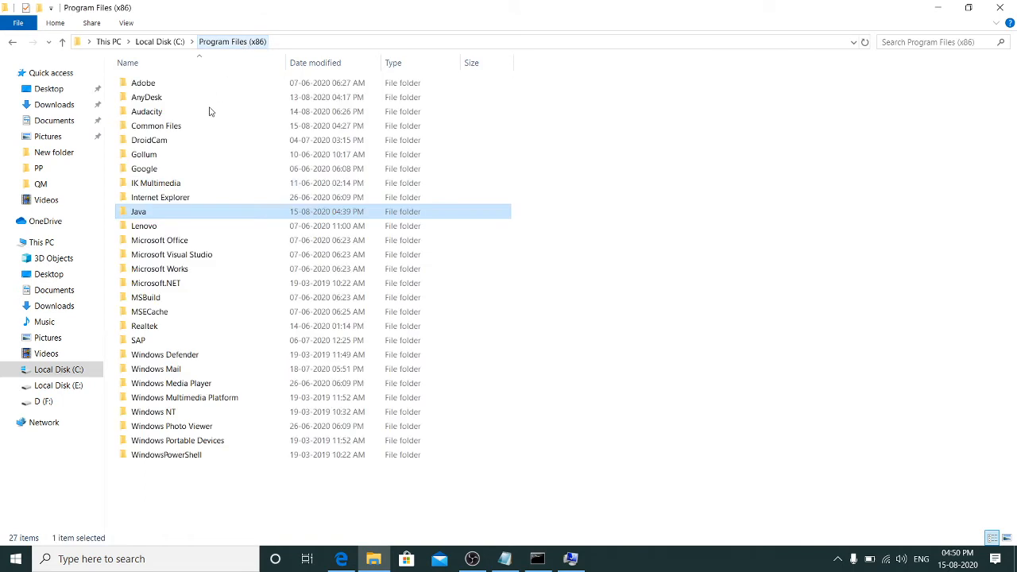
double_click(145, 216)
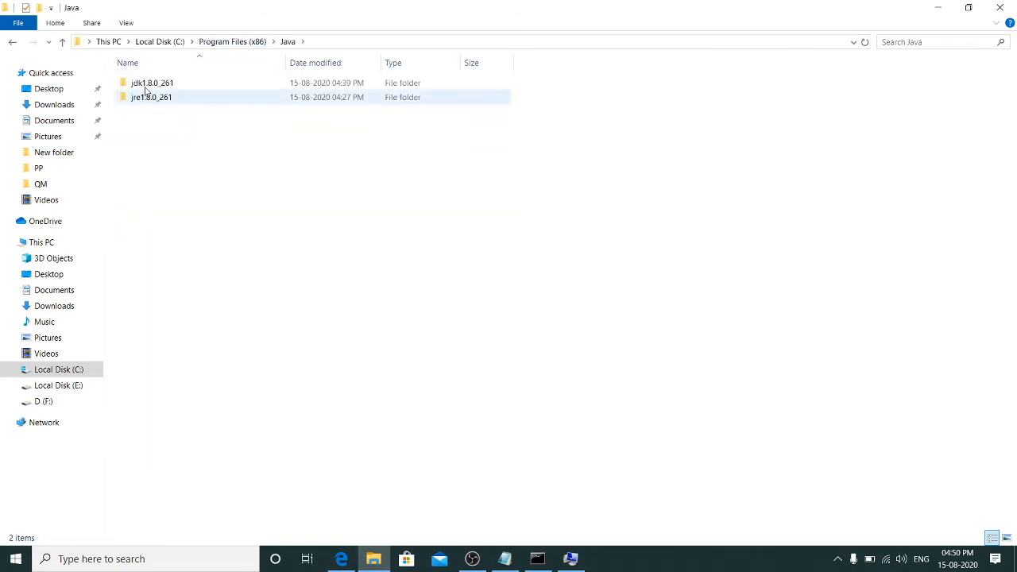
double_click(149, 84)
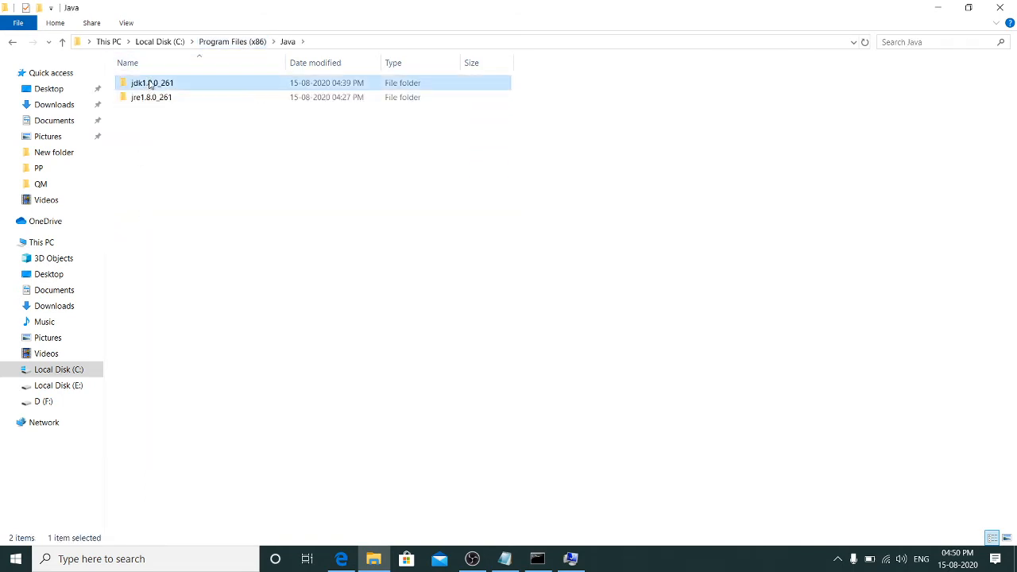
left_click(392, 42)
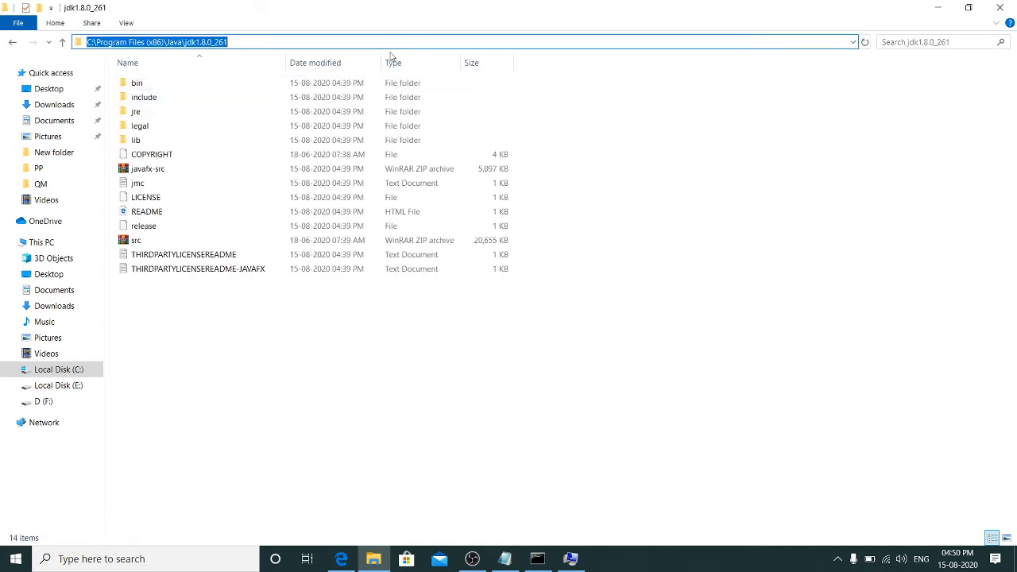
left_click(294, 41)
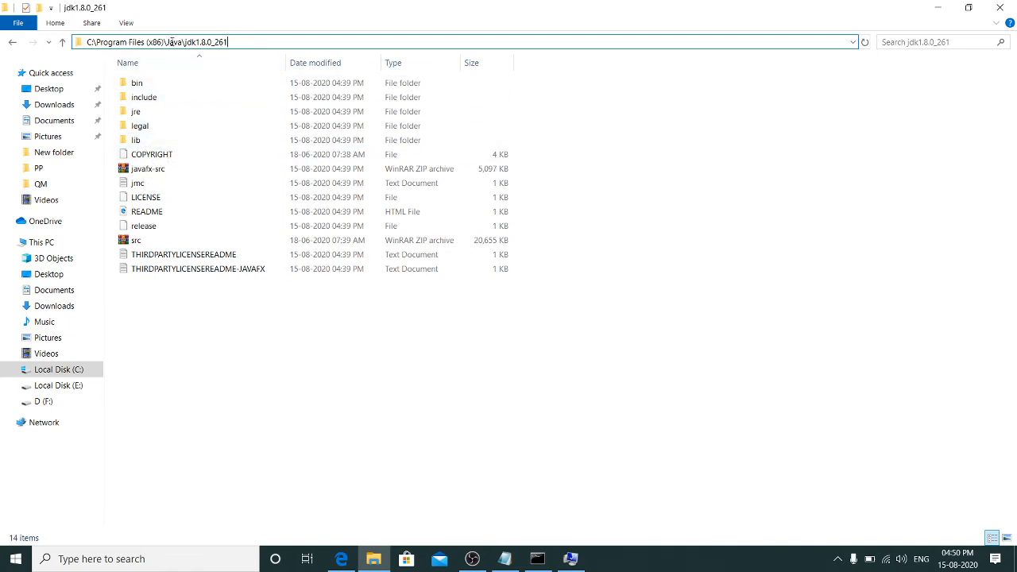
left_click_drag(236, 41, 80, 36)
key("ctrl+c")
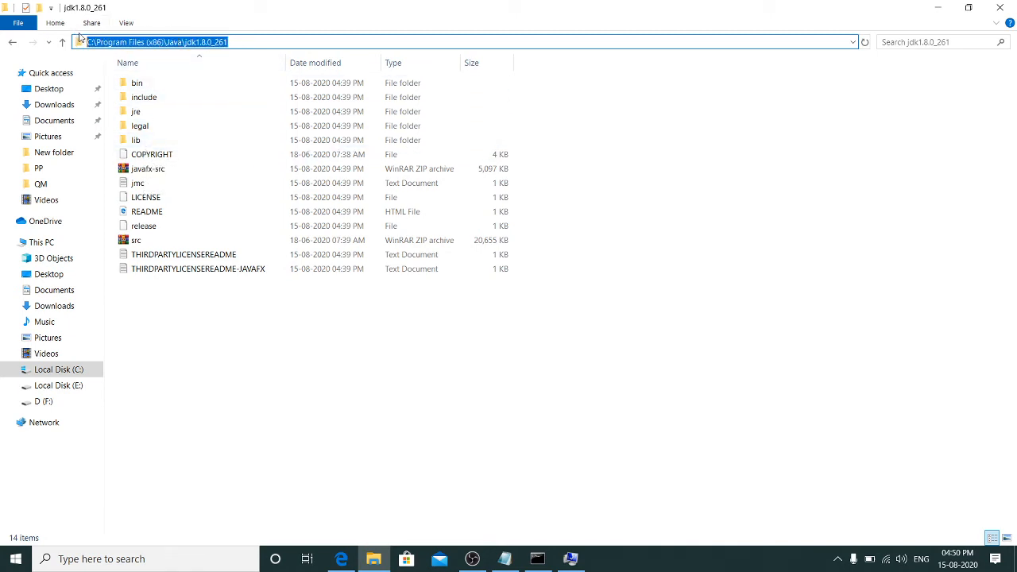
Under System Variables in the notes, add an indented JAVA_HOME line and "Value : C:\Program Files (x86)\Java\jdk1.8.0_261" below it.
left_click(571, 559)
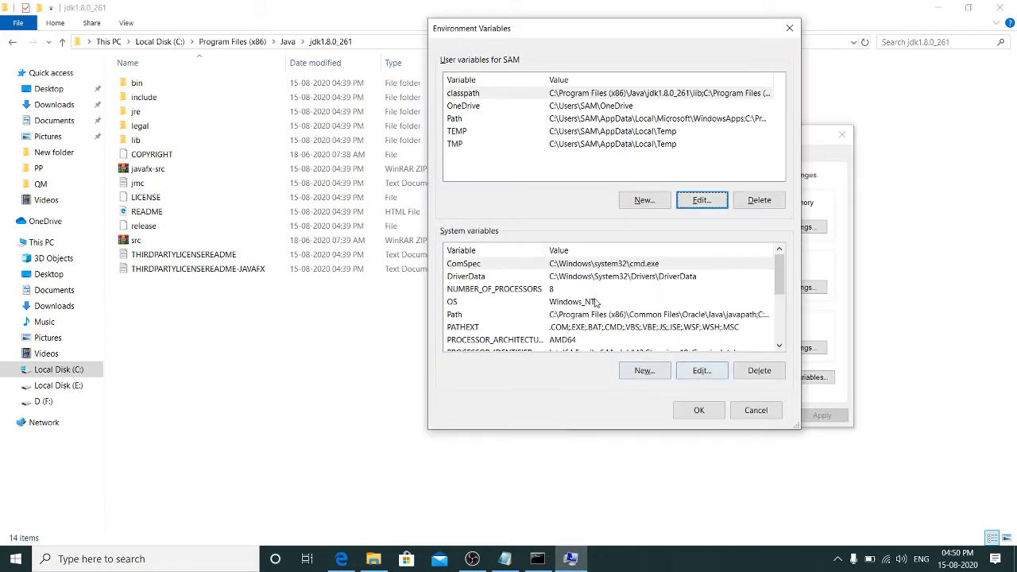
left_click(504, 558)
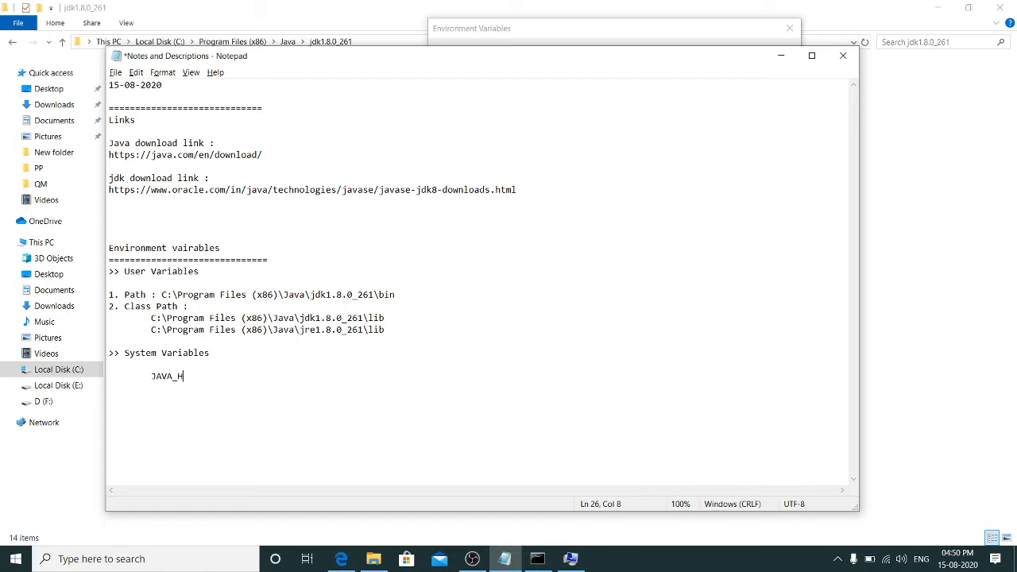
type("OME \t")
type("Value :")
key("ctrl+v")
Insert an indented line reading classpath above the two lib paths in the notes.
left_click(148, 318)
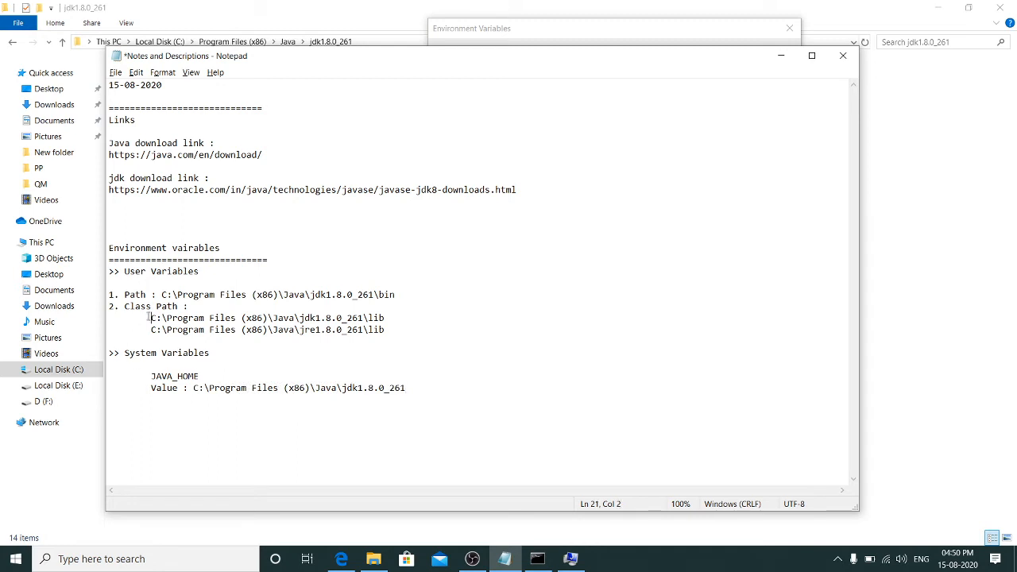
key("Return")
key("Tab")
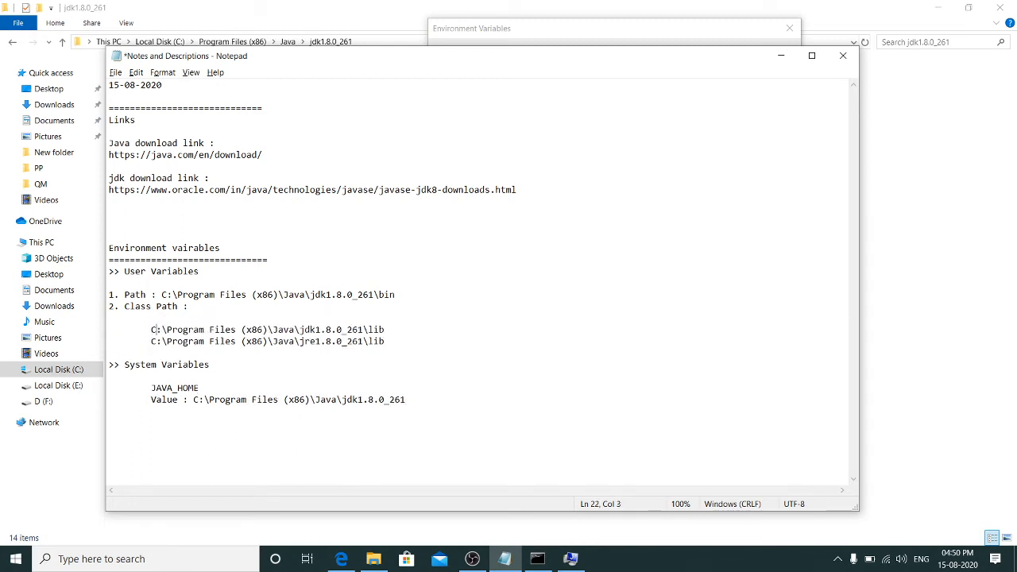
type("lasspath")
Put the jdk bin path on its own indented line under "1. Path :" and add the line "Name : Path" above it.
left_click(162, 296)
key("Return")
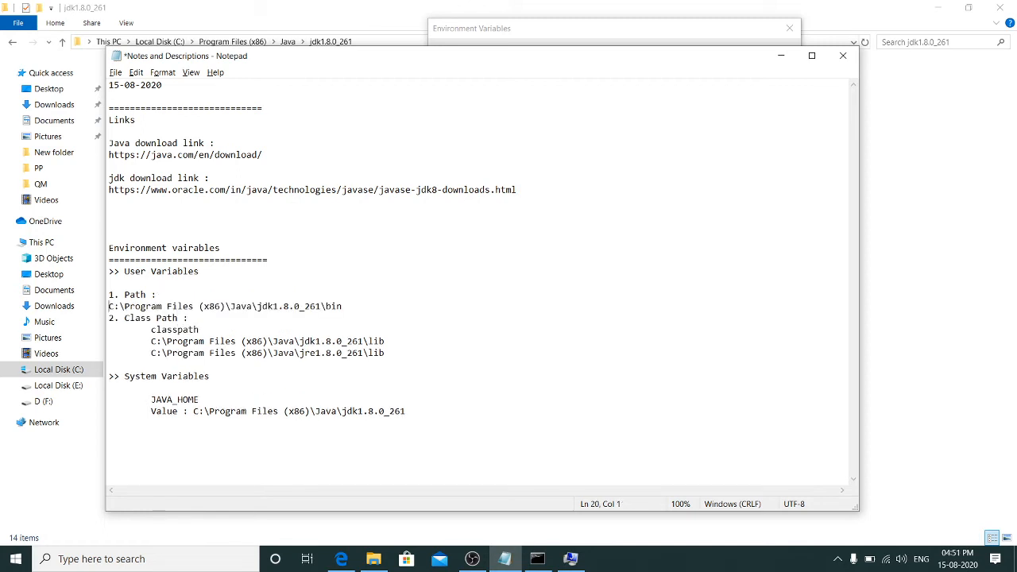
key("Tab")
key("Return")
key("Tab")
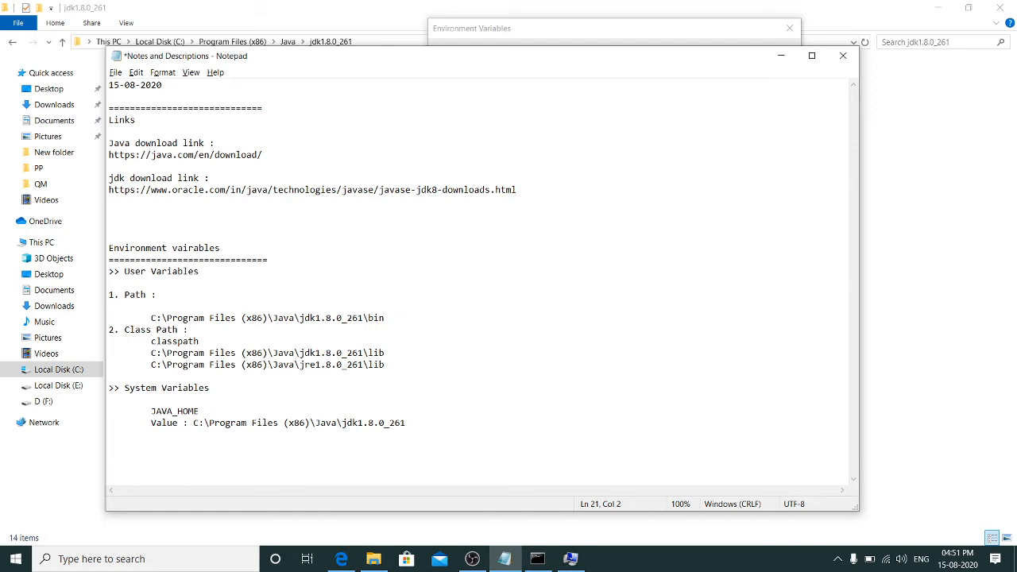
type("Name : path")
left_click_drag(189, 306, 185, 308)
left_click(186, 307)
key("BackSpace")
type("Path")
Add the label "Name :" in front of classpath and JAVA_HOME in the notes.
left_click(146, 346)
type("Name :")
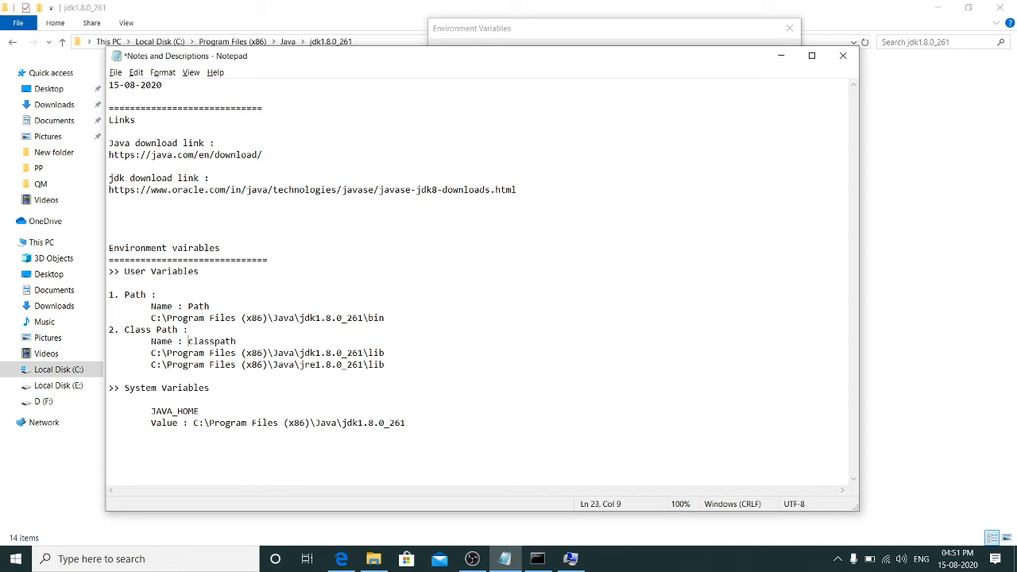
left_click(151, 414)
type("Name :")
Create a system variable named JAVA_HOME with the value C:\Program Files (x86)\Java\jdk1.8.0_261, copied from the notes.
left_click_drag(192, 423, 406, 425)
key("ctrl+c")
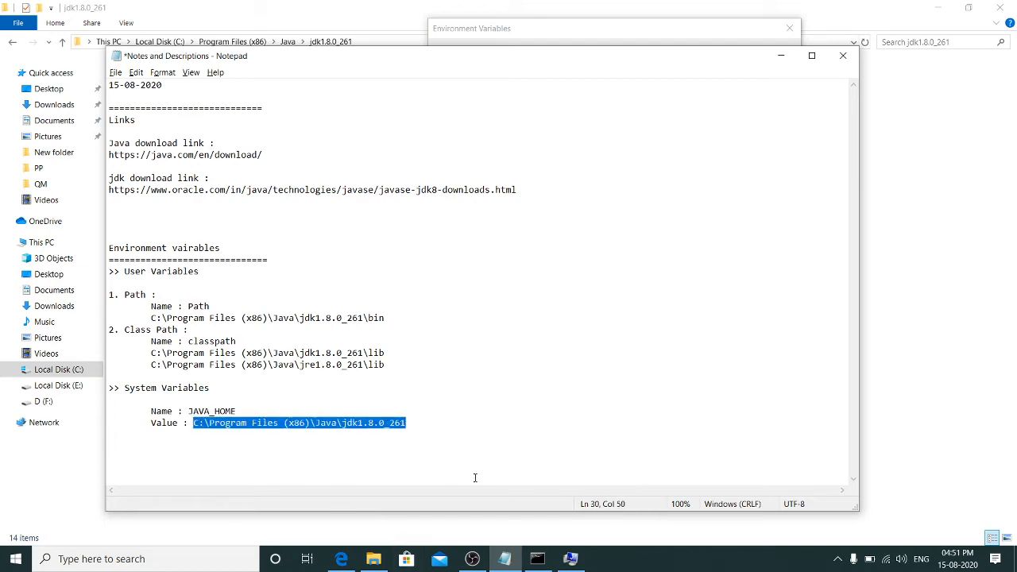
key("alt+Tab")
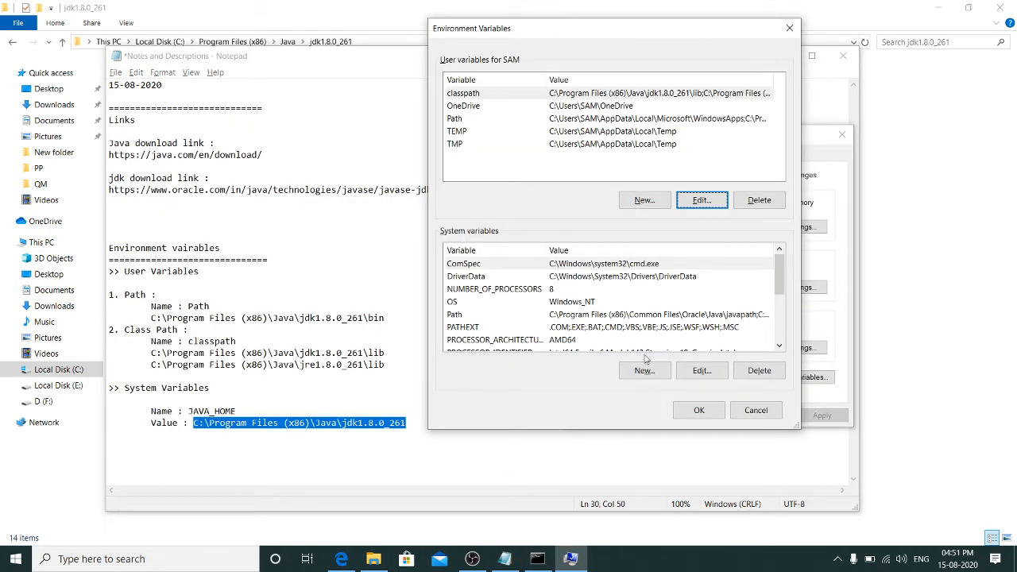
left_click(480, 302)
scroll(512, 317, "down", 5)
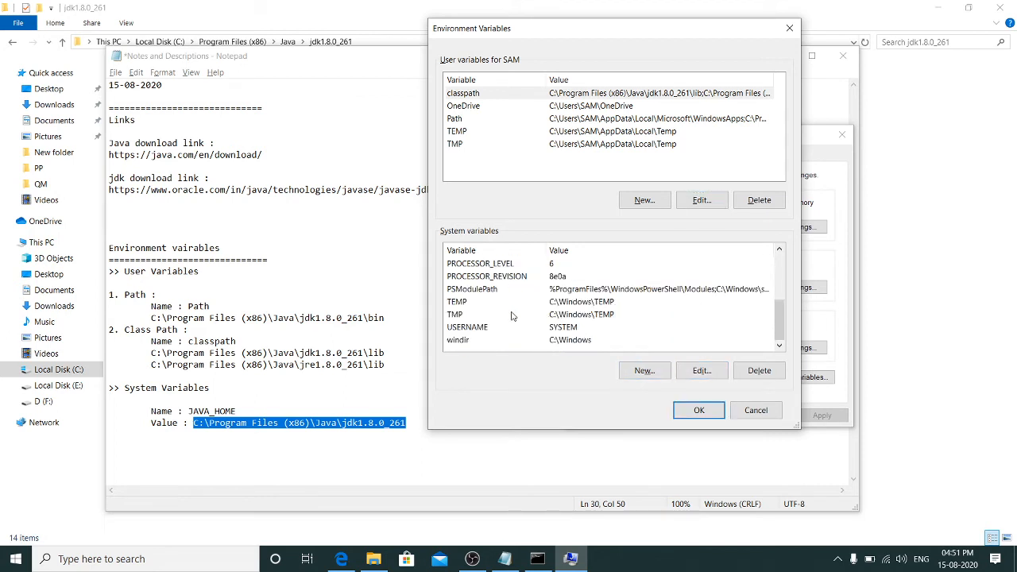
scroll(489, 337, "up", 5)
left_click(469, 265)
left_click(472, 276)
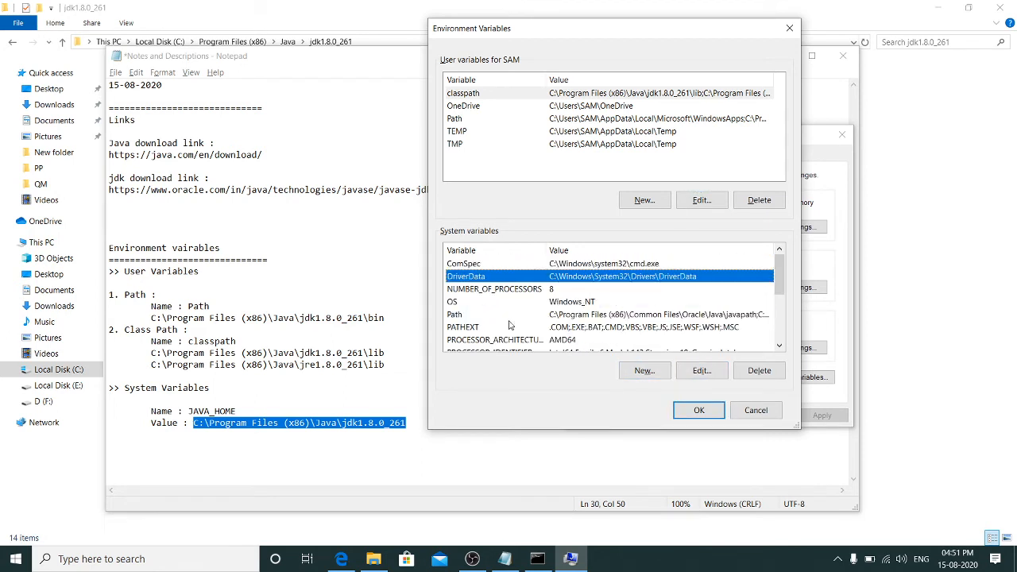
left_click(645, 370)
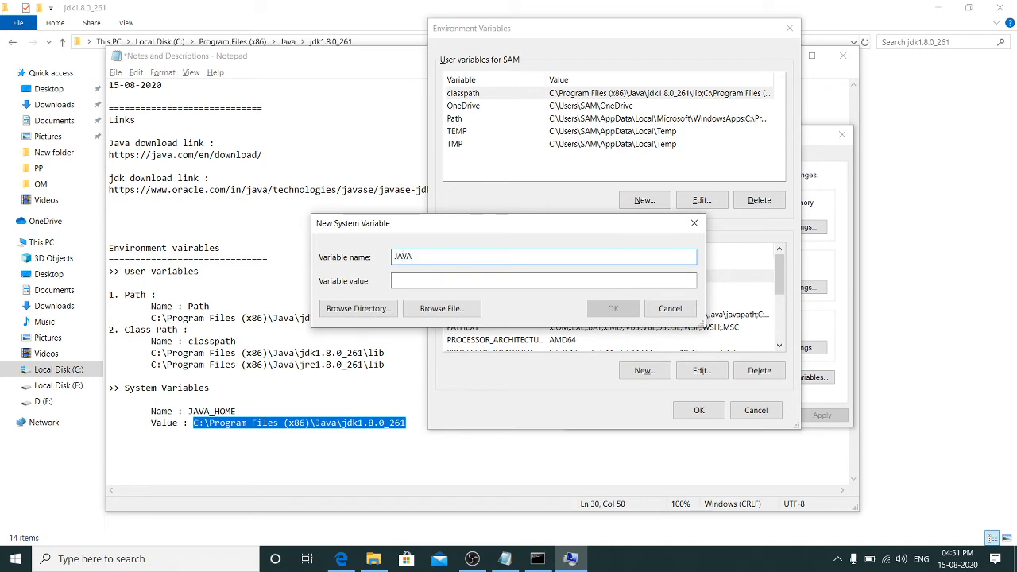
type("JAVA_HOME")
key("Tab")
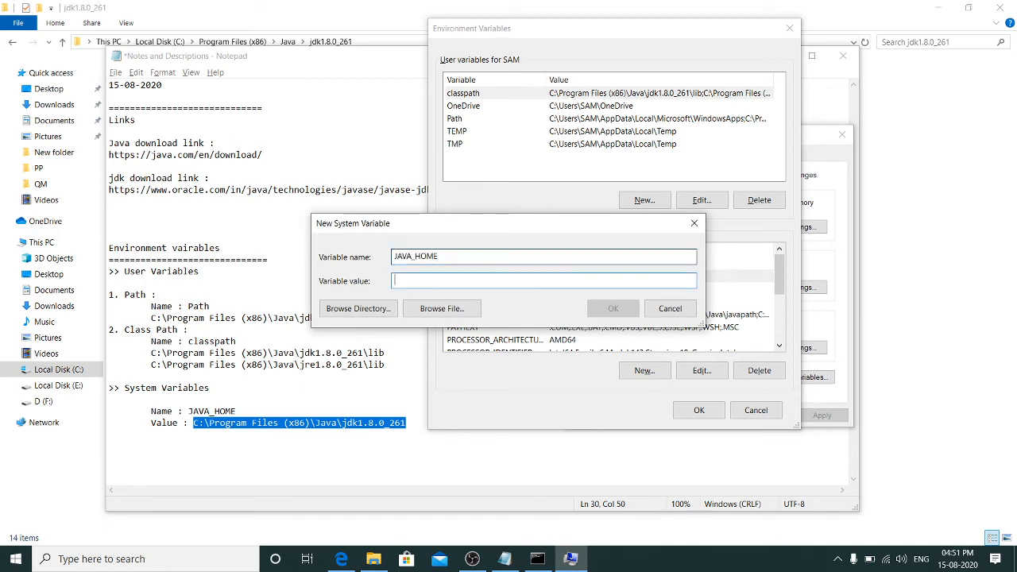
key("ctrl+v")
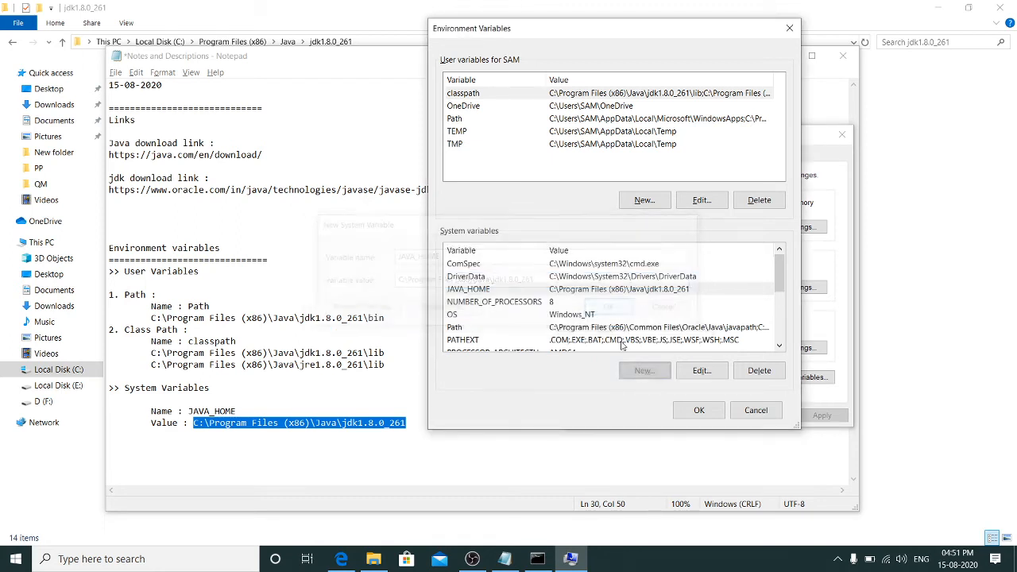
left_click(613, 309)
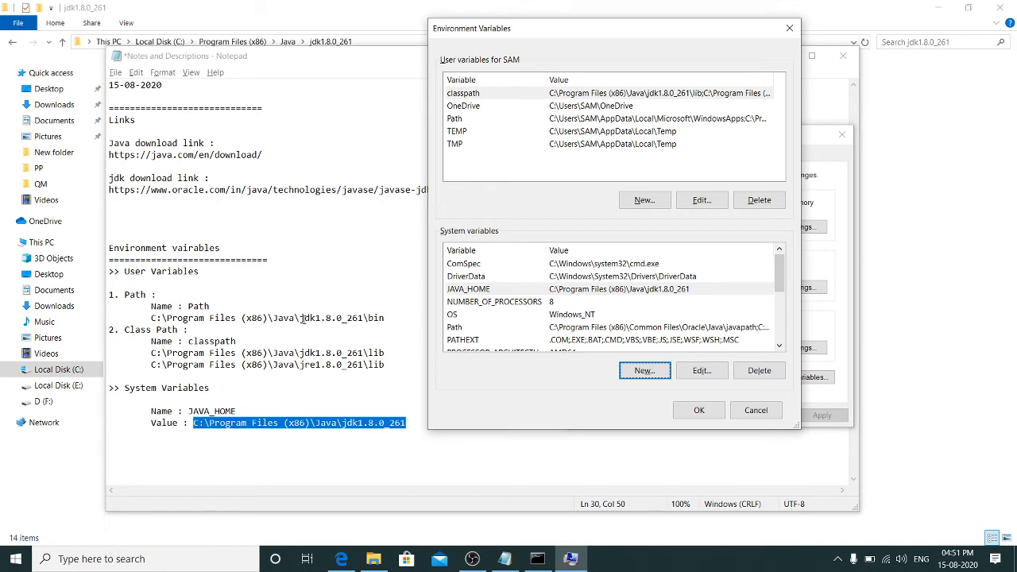
Review the Path and Class Path values in the notes, highlighting the jdk bin path and the jdk and jre lib paths.
left_click_drag(301, 318, 401, 322)
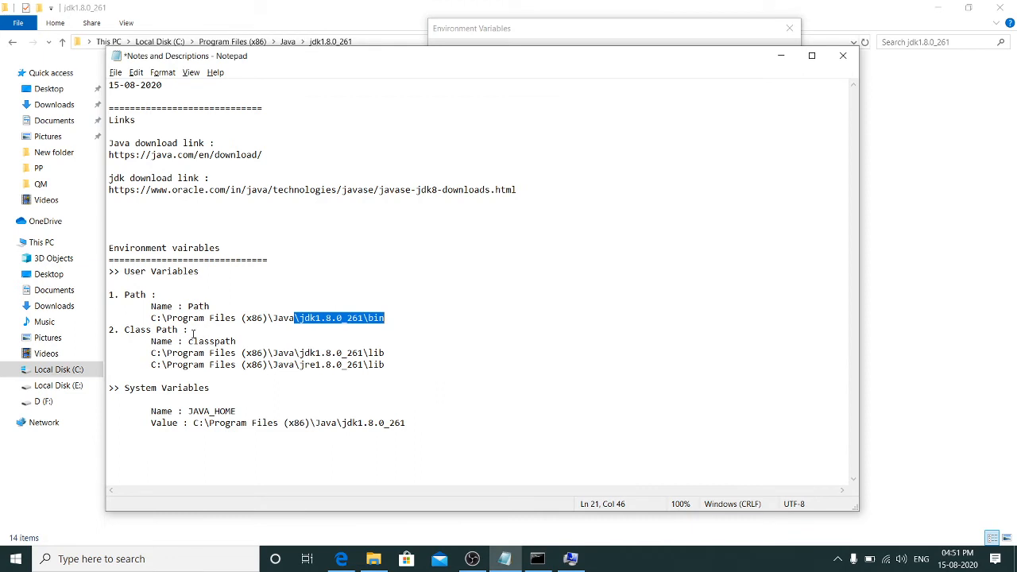
left_click_drag(143, 355, 387, 366)
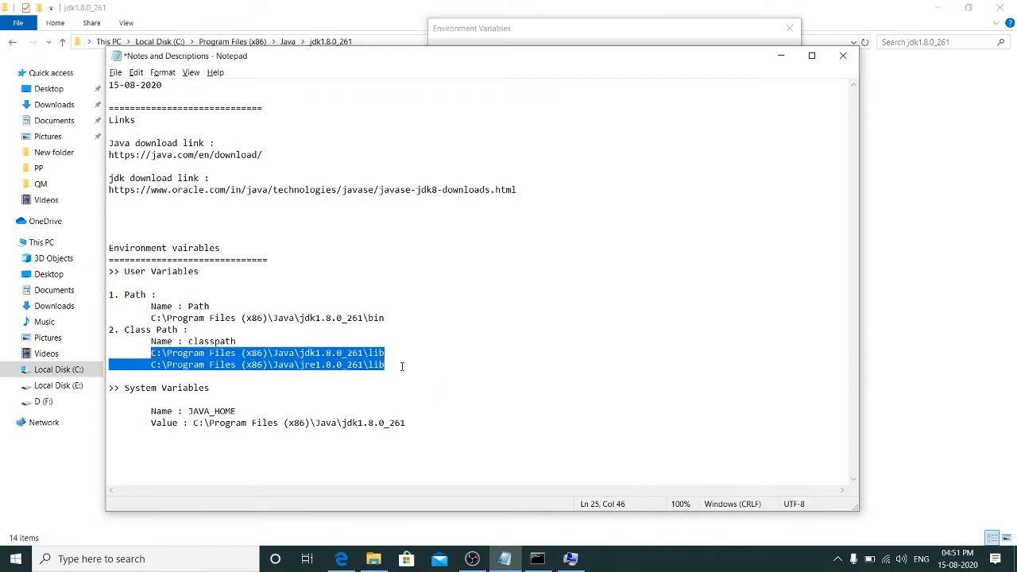
left_click(342, 354)
left_click_drag(301, 353, 386, 365)
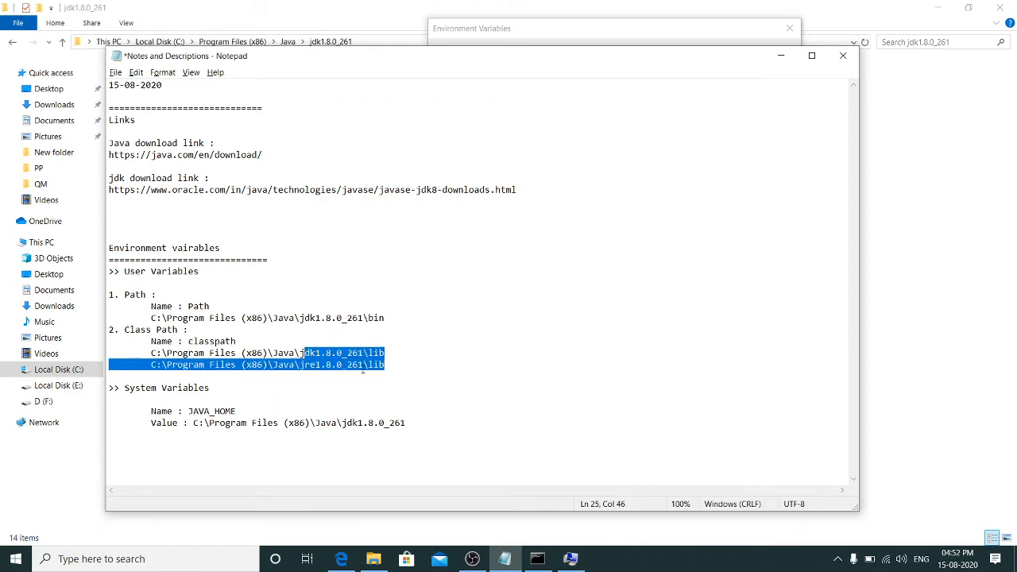
left_click(374, 376)
left_click_drag(300, 365, 151, 353)
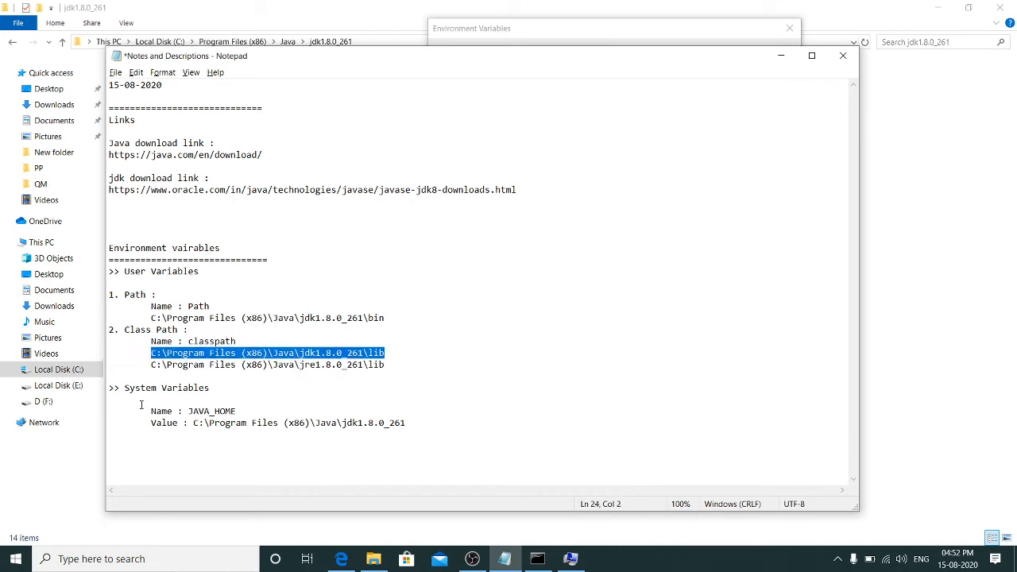
Review the System Variables section of the notes, highlighting its heading and the JAVA_HOME value.
left_click_drag(210, 388, 108, 385)
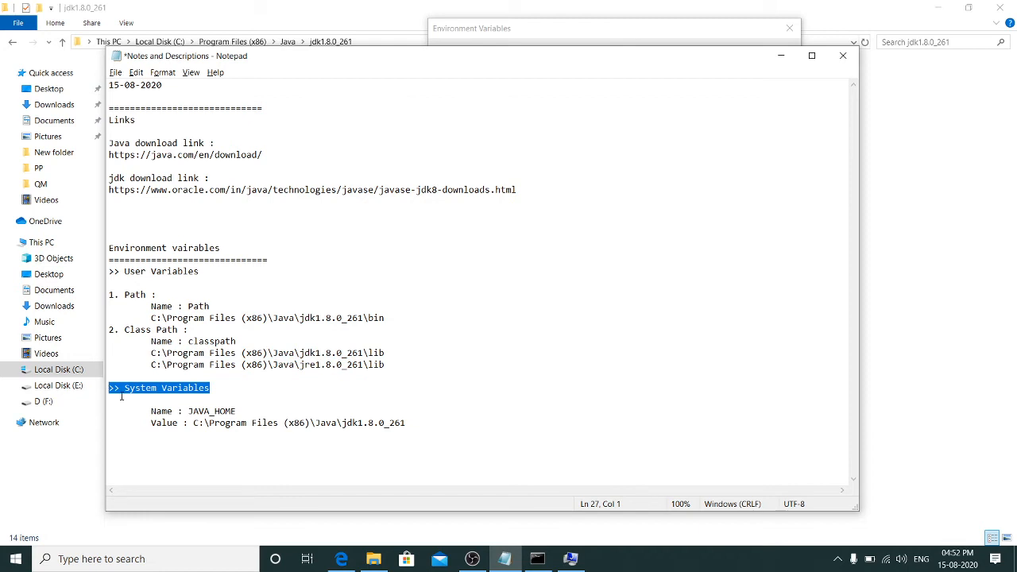
left_click(143, 395)
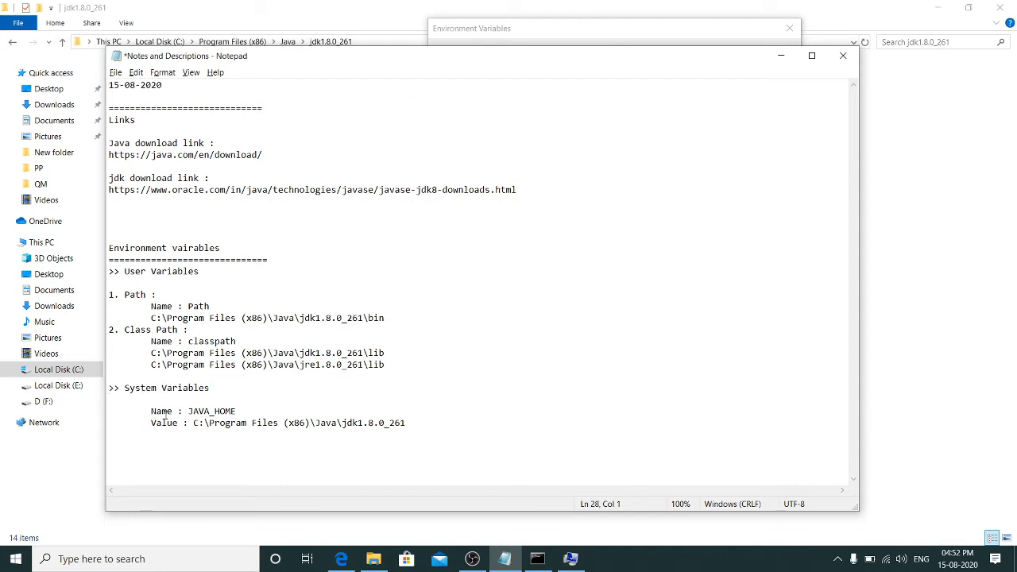
left_click_drag(151, 411, 410, 425)
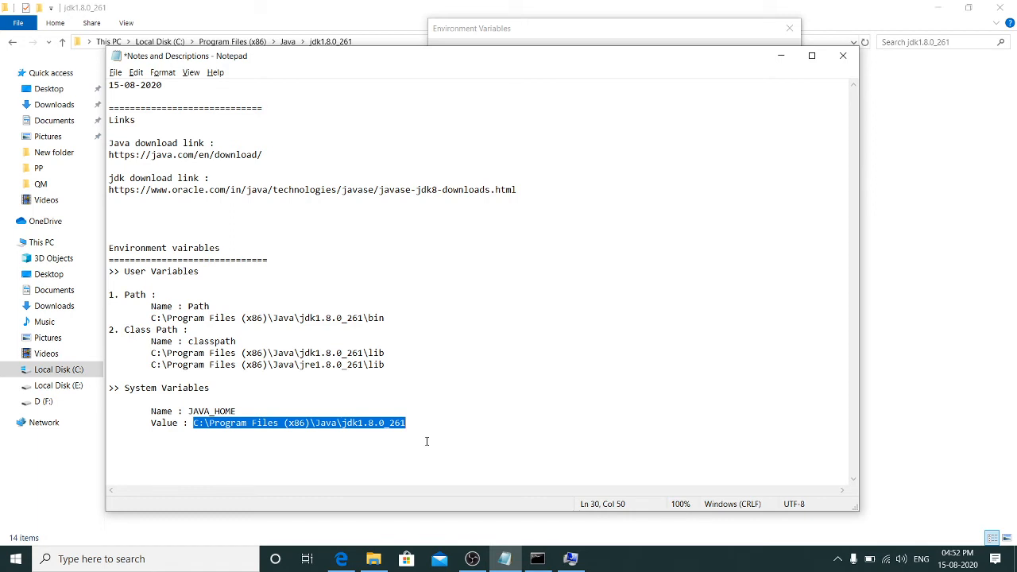
Return to the Environment Variables dialog and accept it together with System Properties to apply the variables.
key("alt+Tab")
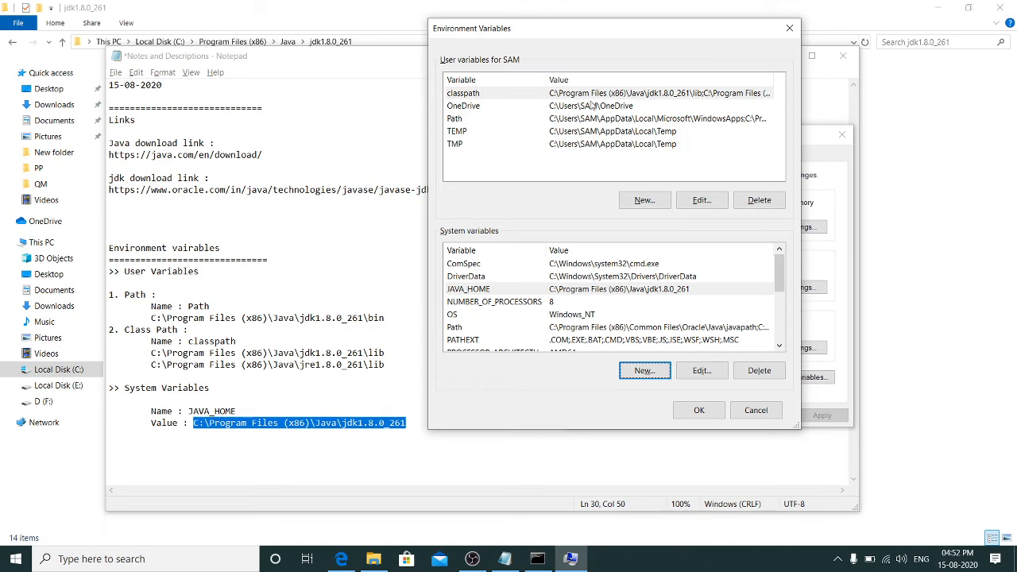
left_click(697, 414)
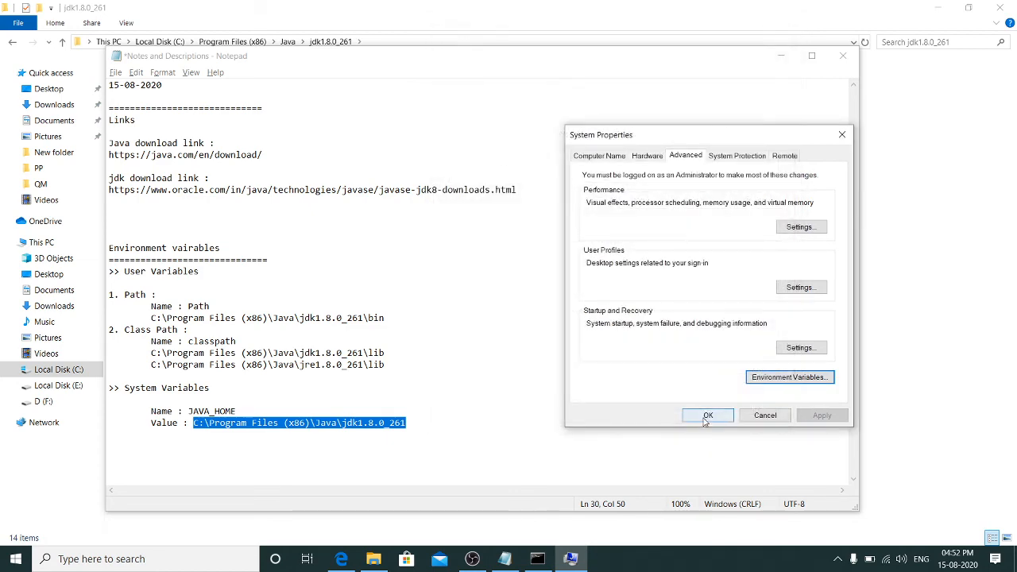
left_click(707, 415)
Close the old Command Prompt session and open a fresh one by running cmd.
left_click(537, 558)
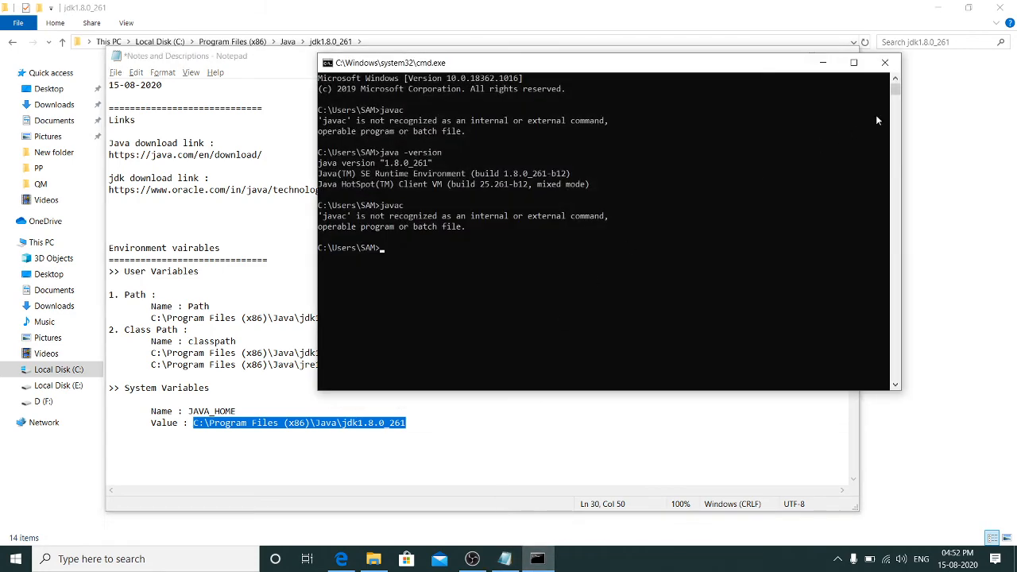
left_click(885, 62)
key("super+r")
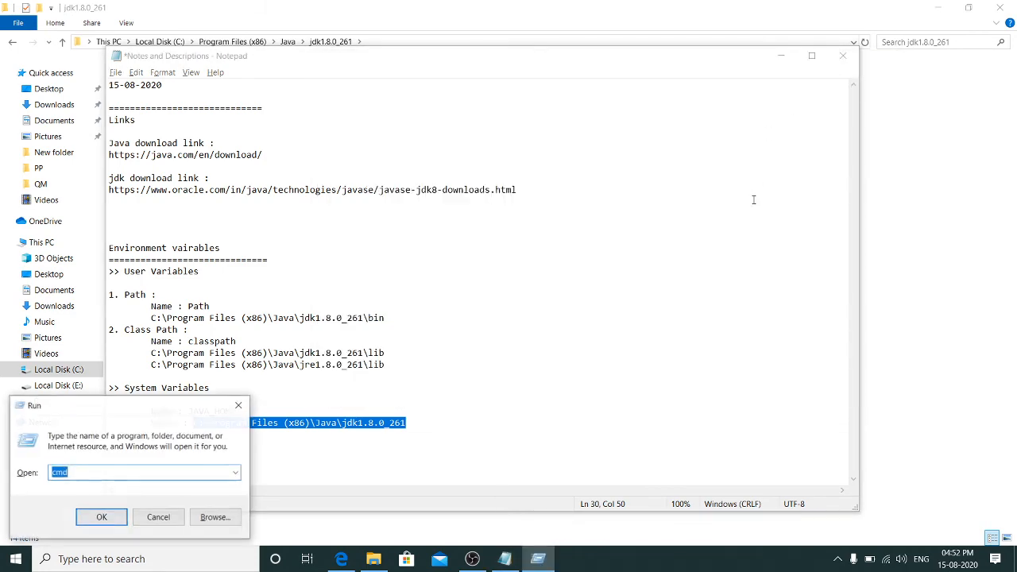
key("Return")
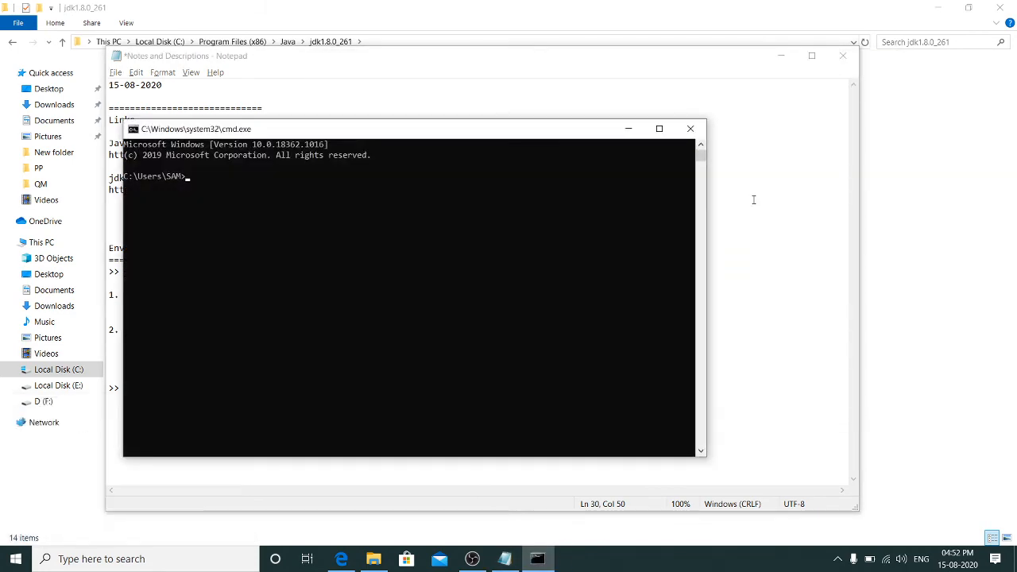
Run java -version and javac in the new Command Prompt to check the Java setup.
type("java")
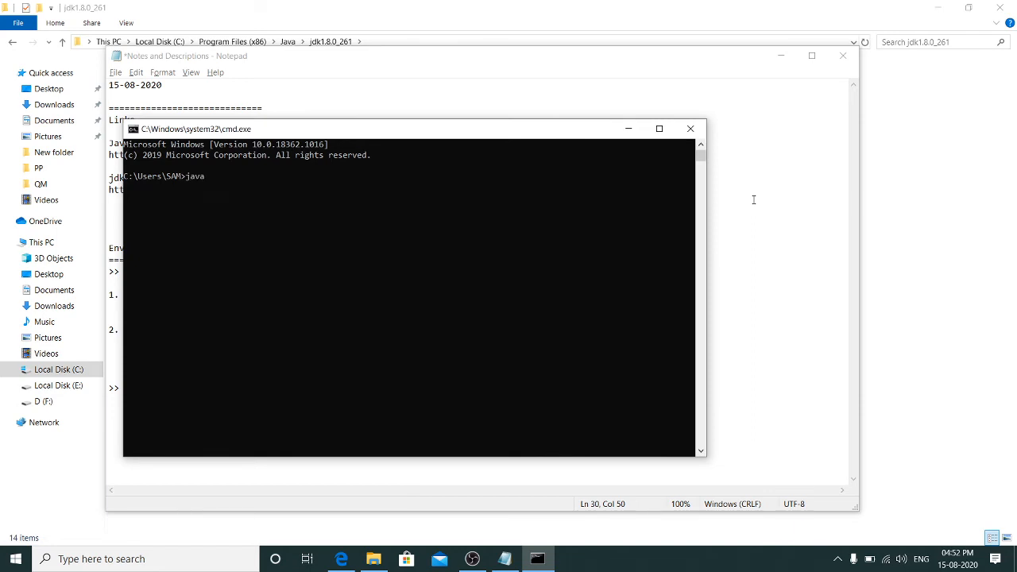
type(" -version")
key("Return")
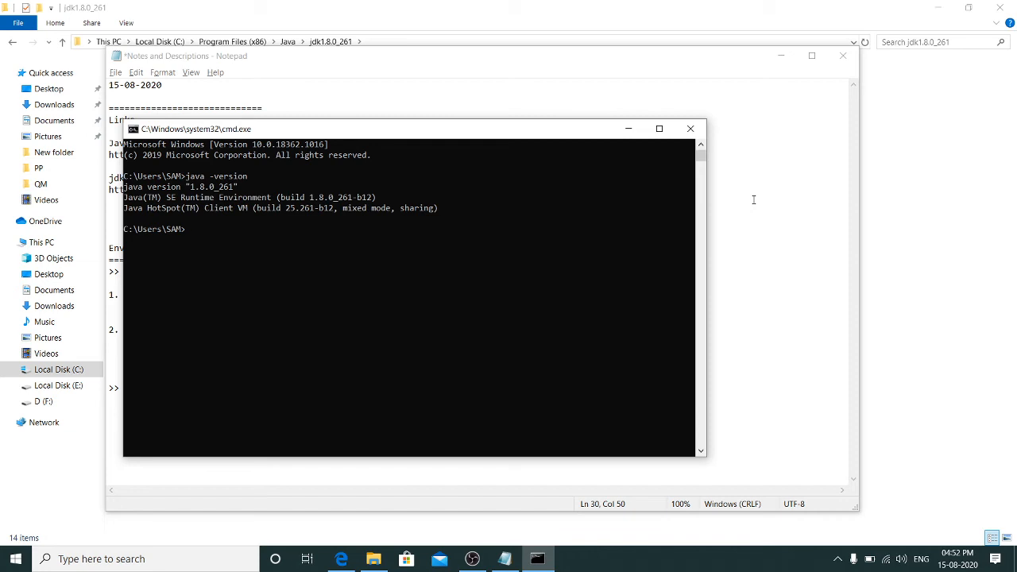
type("javac")
key("Return")
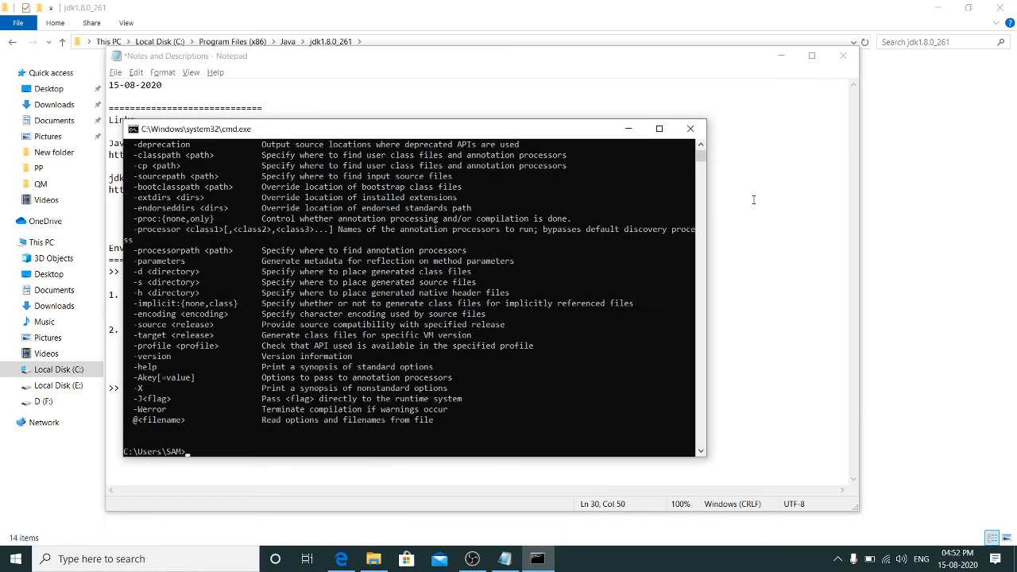
Examine the javac usage text and its list of possible options in the Command Prompt output.
scroll(485, 233, "up", 5)
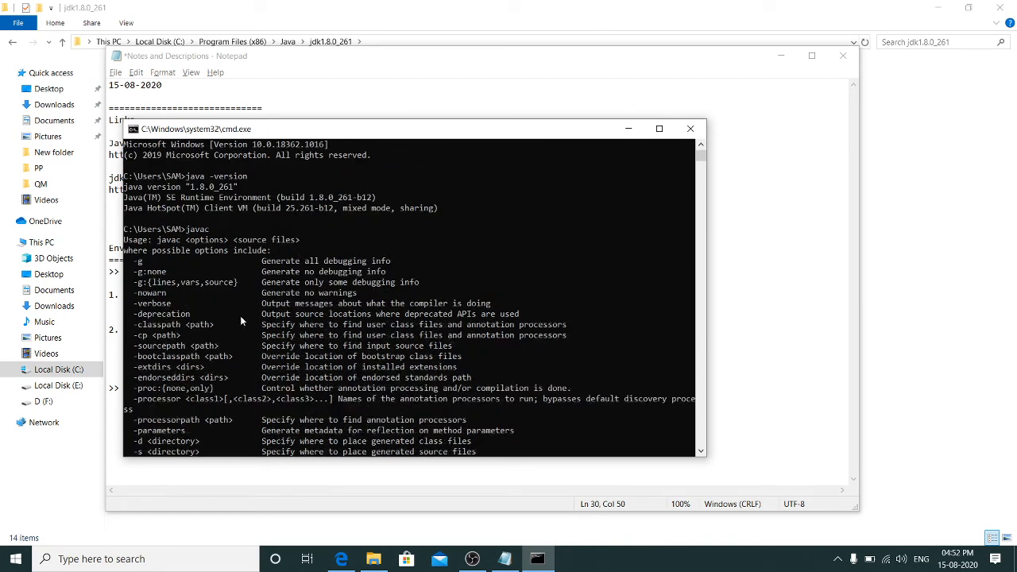
left_click_drag(158, 240, 142, 253)
left_click(208, 252)
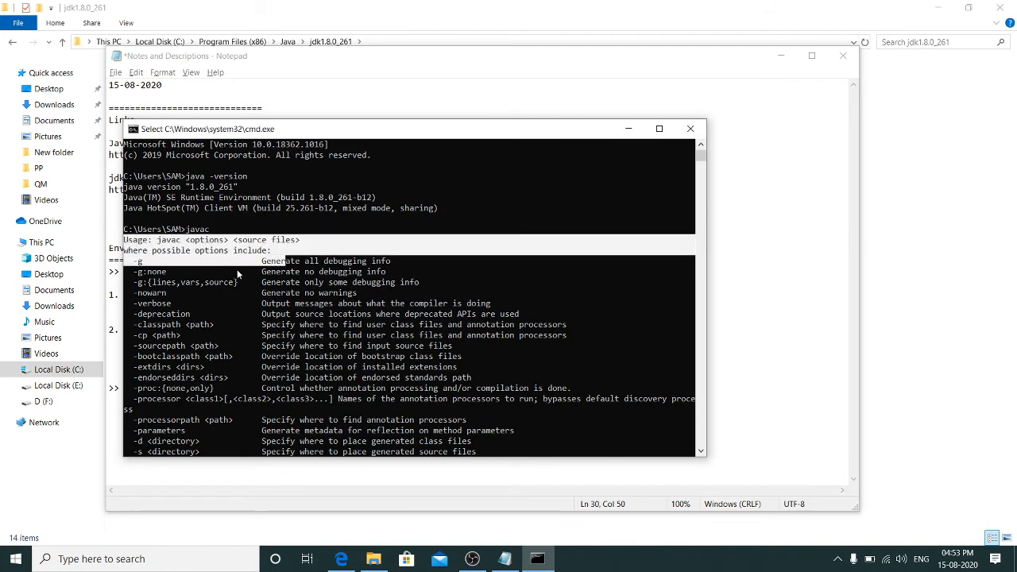
scroll(278, 311, "down", 2)
scroll(270, 313, "up", 2)
left_click(232, 295)
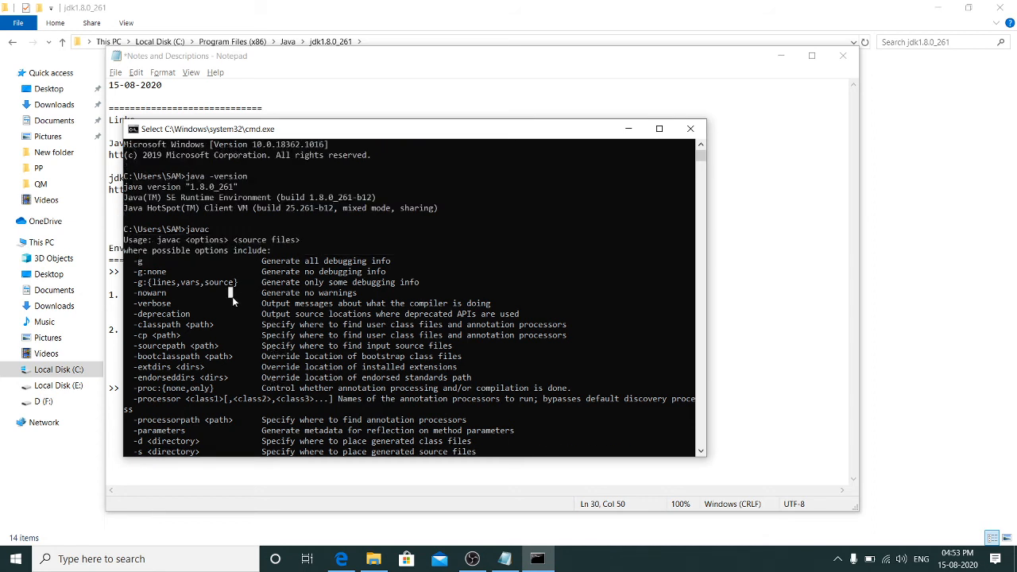
left_click_drag(127, 240, 280, 251)
scroll(334, 294, "down", 1)
scroll(335, 293, "down", 4)
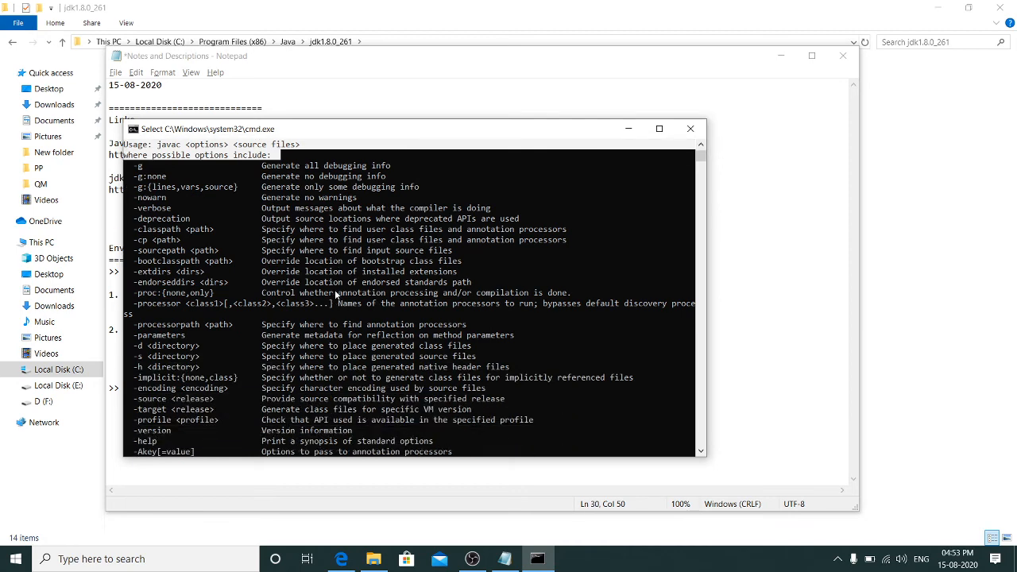
scroll(337, 295, "up", 4)
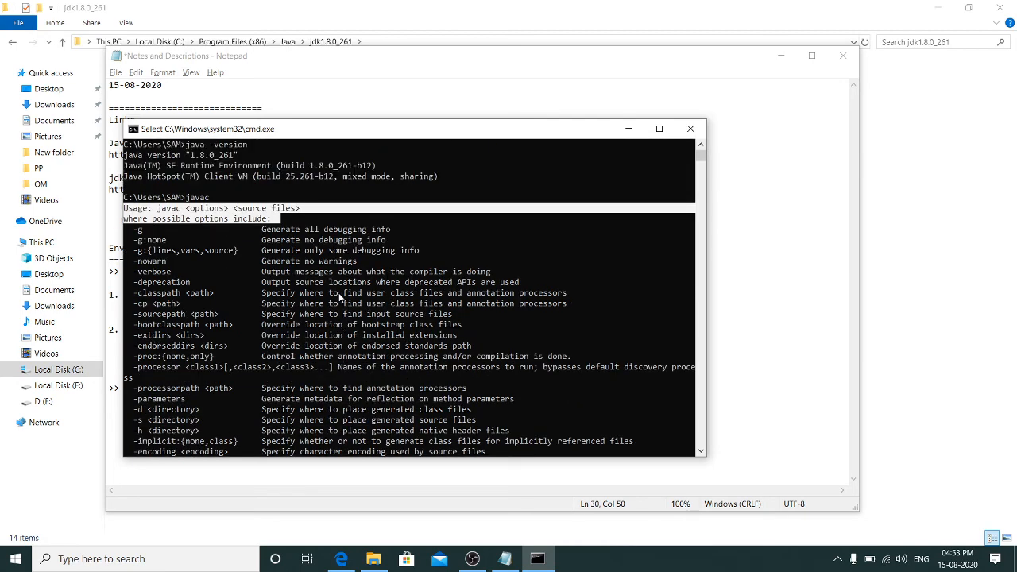
Reposition the Command Prompt window, highlight the entered javac command and minimize the window.
left_click_drag(374, 134, 444, 121)
left_click(419, 226)
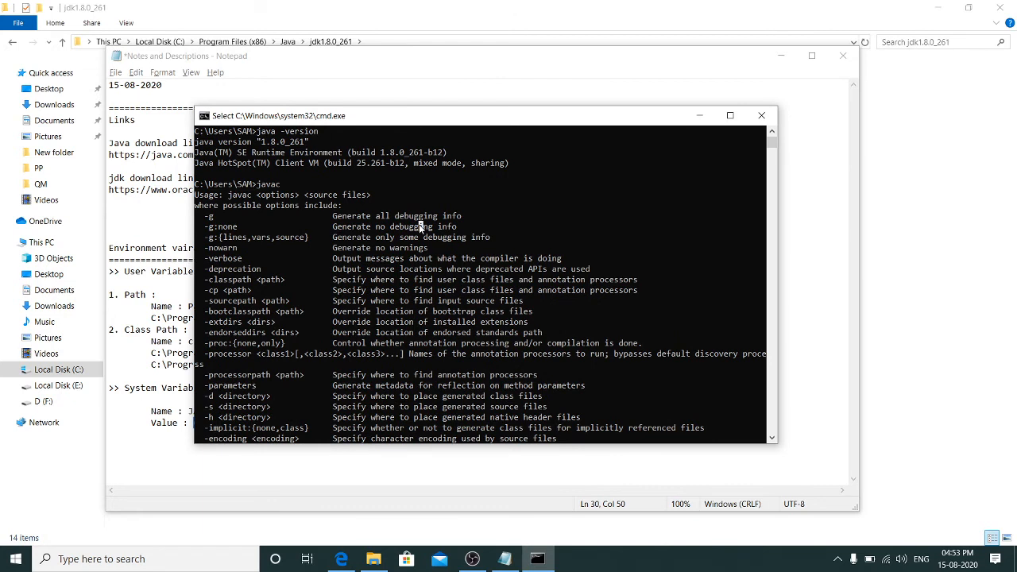
left_click_drag(257, 184, 291, 186)
left_click_drag(377, 115, 365, 81)
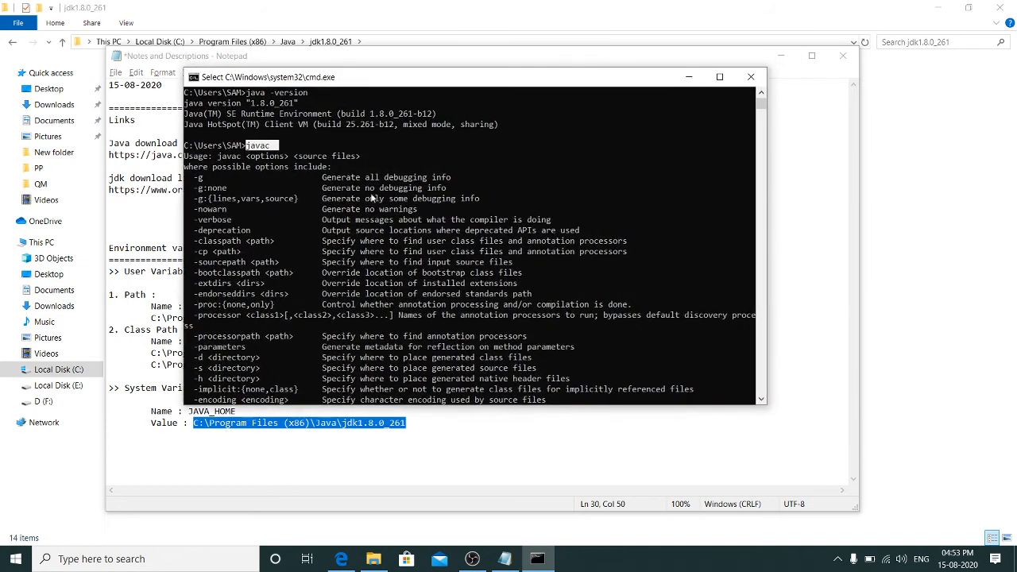
left_click(689, 77)
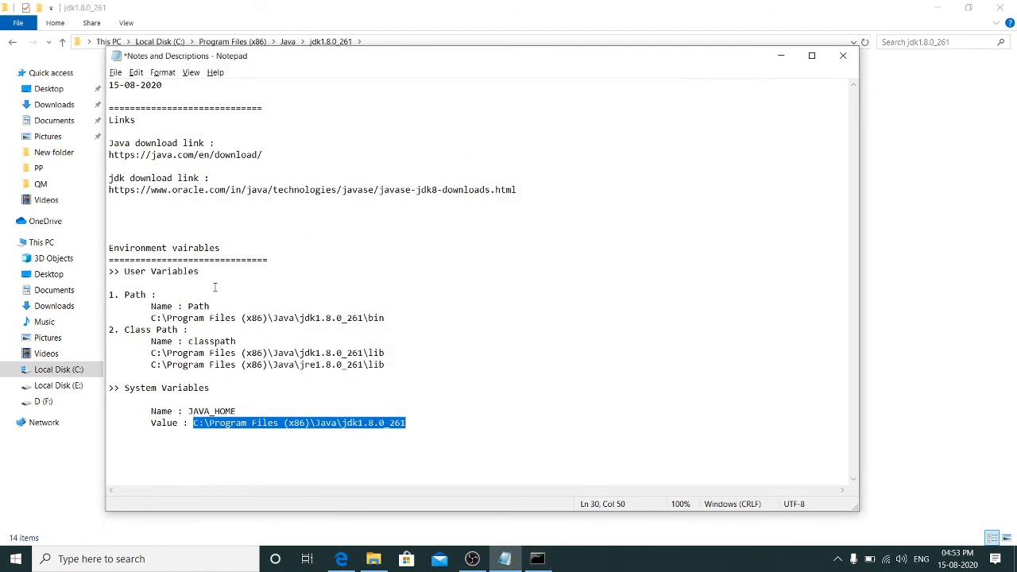
Highlight the "Environment vairables" heading in the notes and the java -version command in the Command Prompt.
left_click(311, 253)
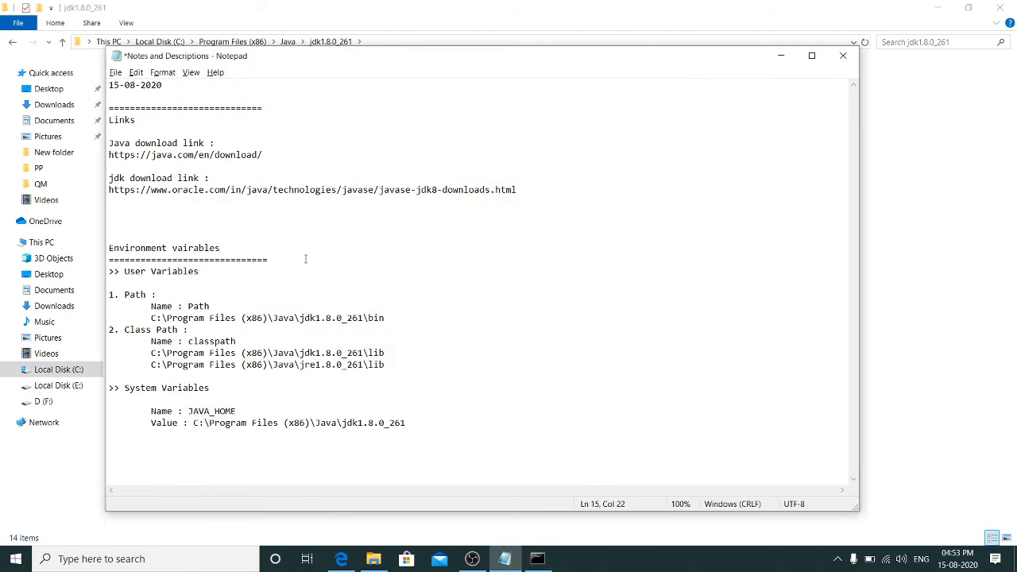
left_click_drag(309, 261, 107, 248)
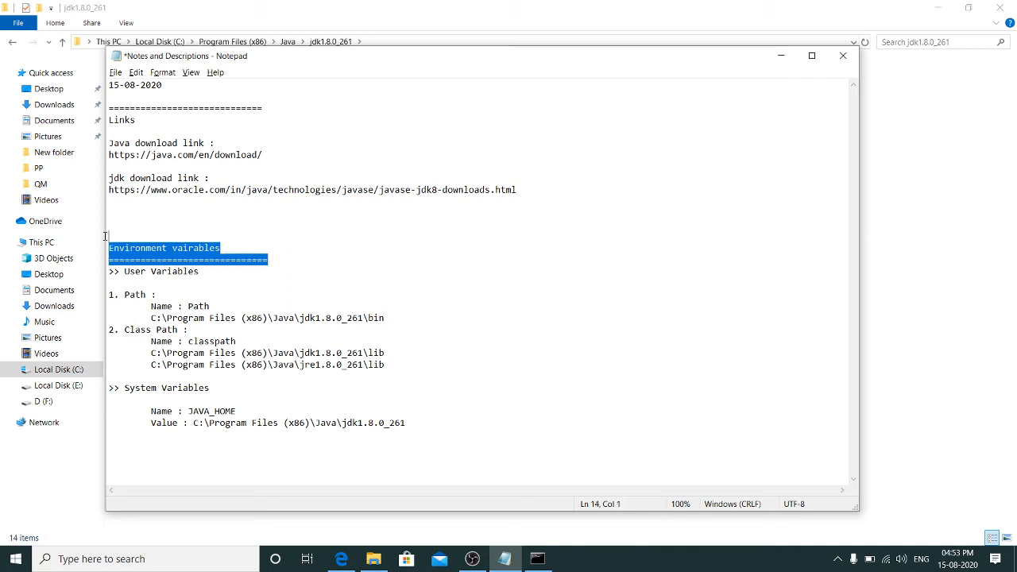
left_click(246, 252)
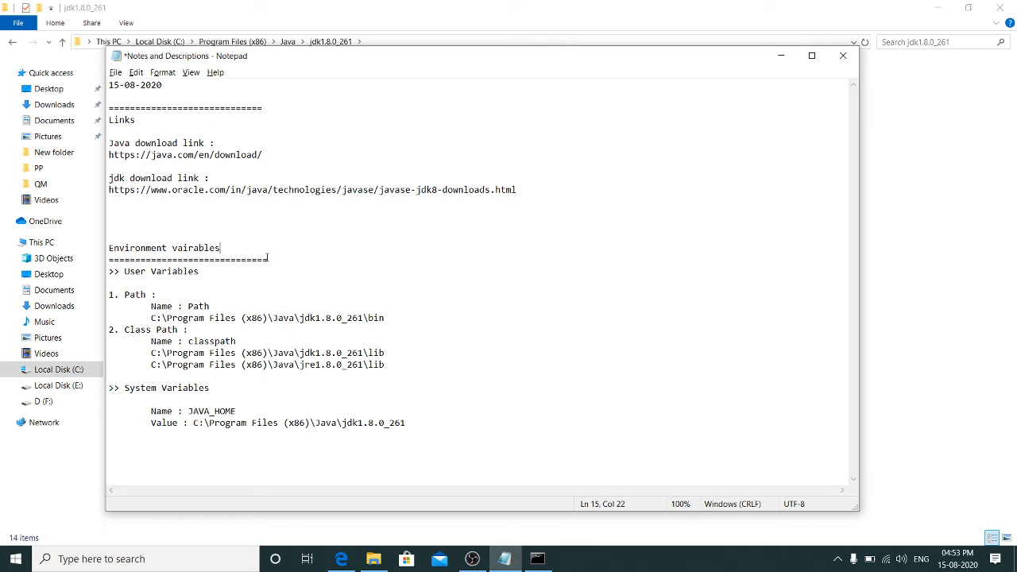
left_click_drag(305, 263, 108, 235)
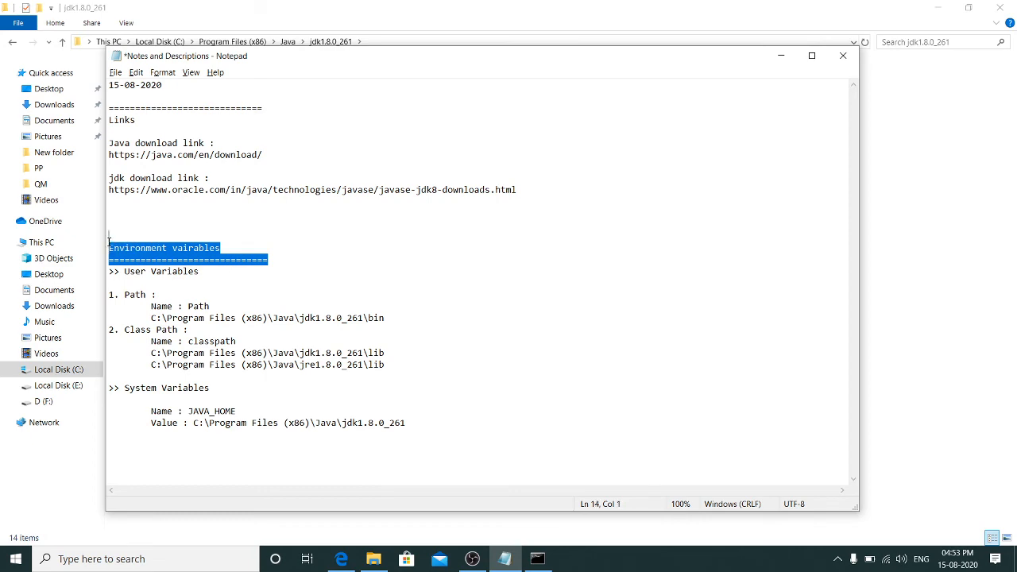
left_click(545, 563)
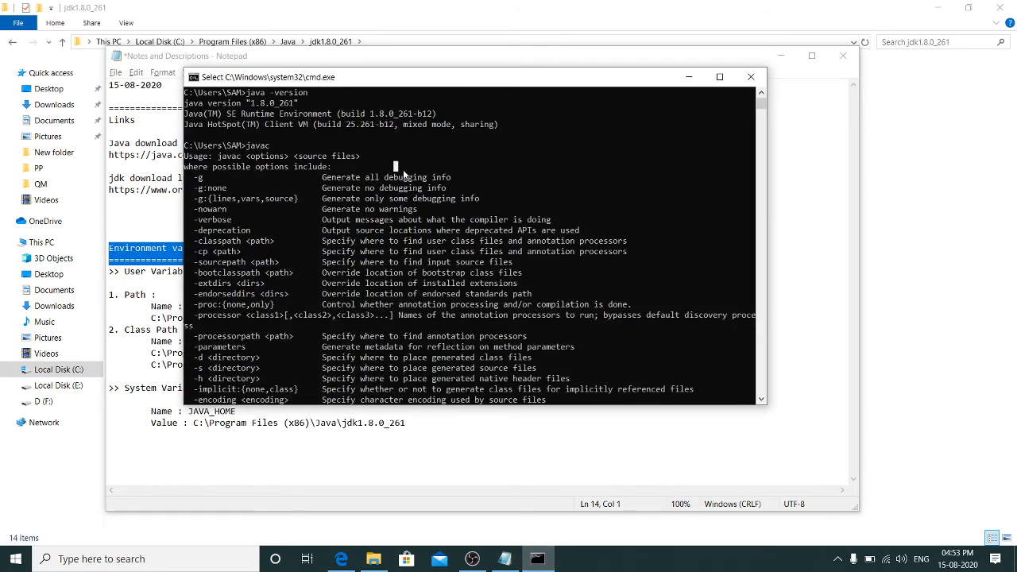
scroll(403, 173, "up", 1)
left_click_drag(246, 124, 309, 127)
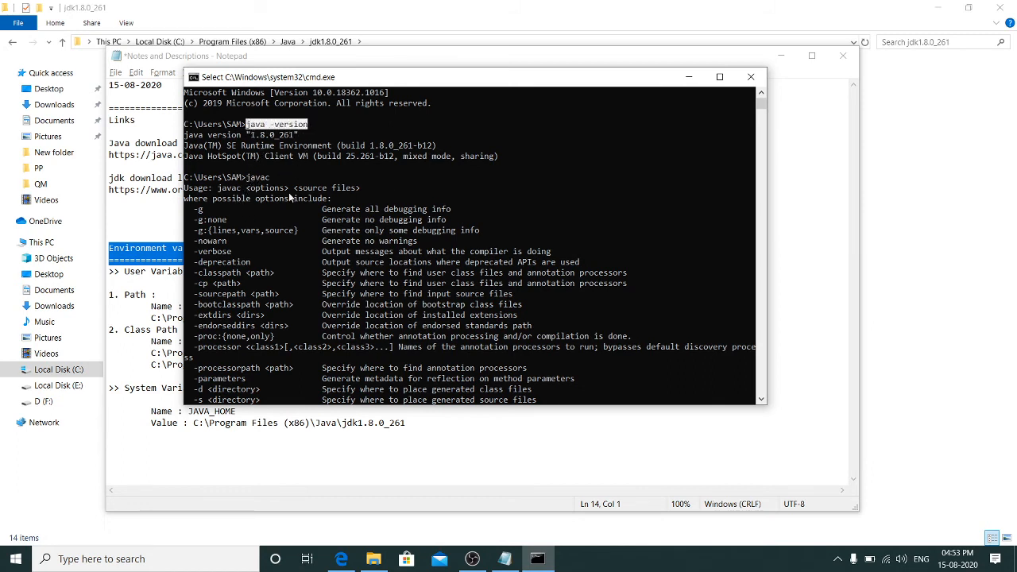
Add the line "Press Windows + R and Input "CMD" and in Command prompt type below commands" above the environment variables heading in the notes.
left_click(151, 423)
left_click(122, 223)
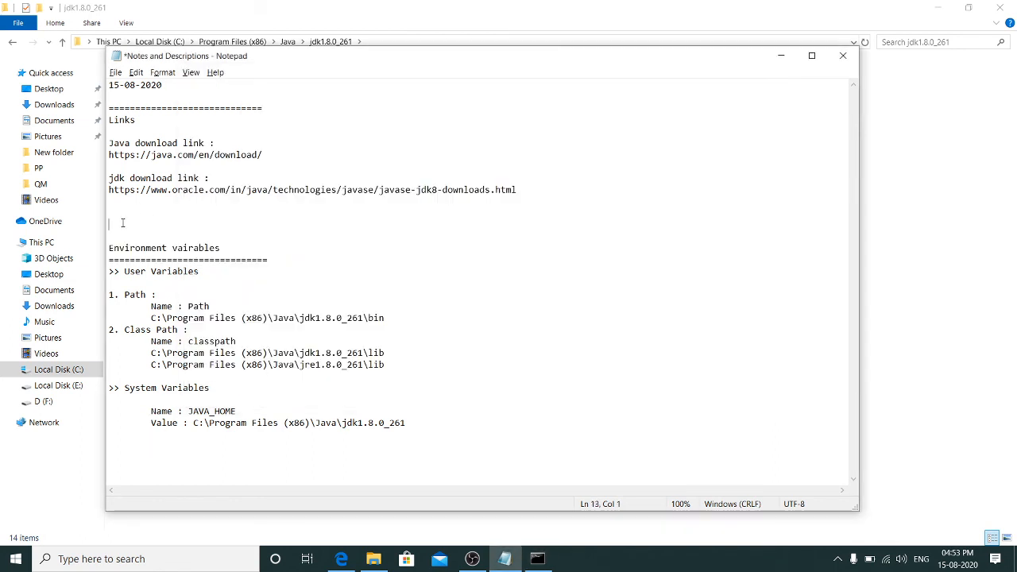
key("Return")
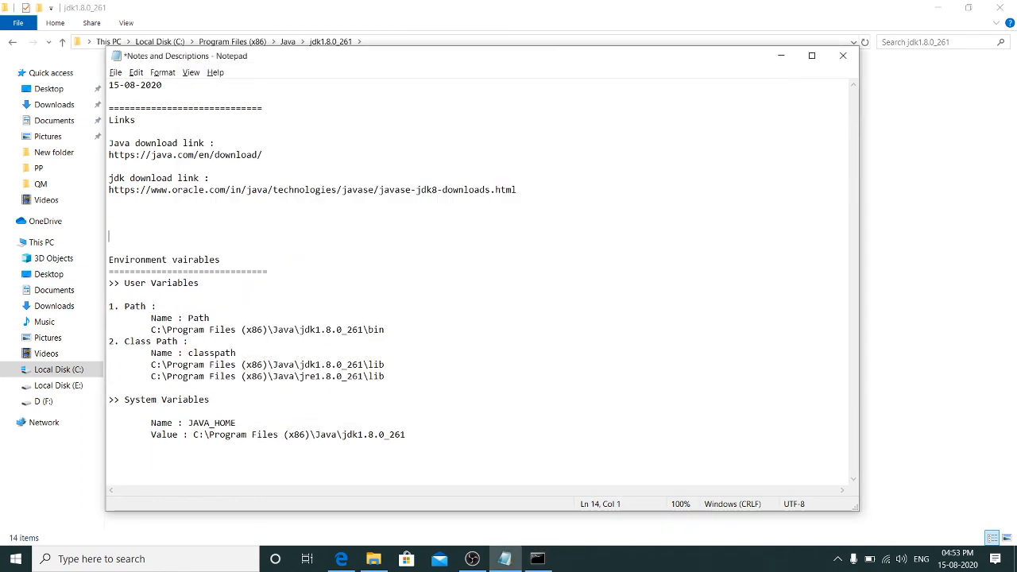
type("Wind")
key("BackSpace")
key("BackSpace")
key("BackSpace")
key("BackSpace")
type("P")
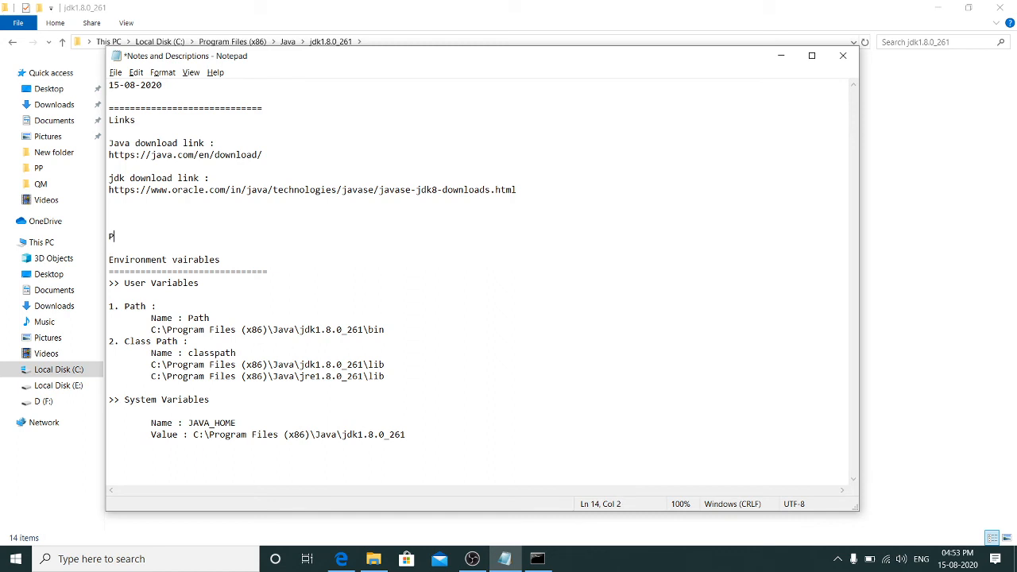
type("ress Windows + R and Input ")
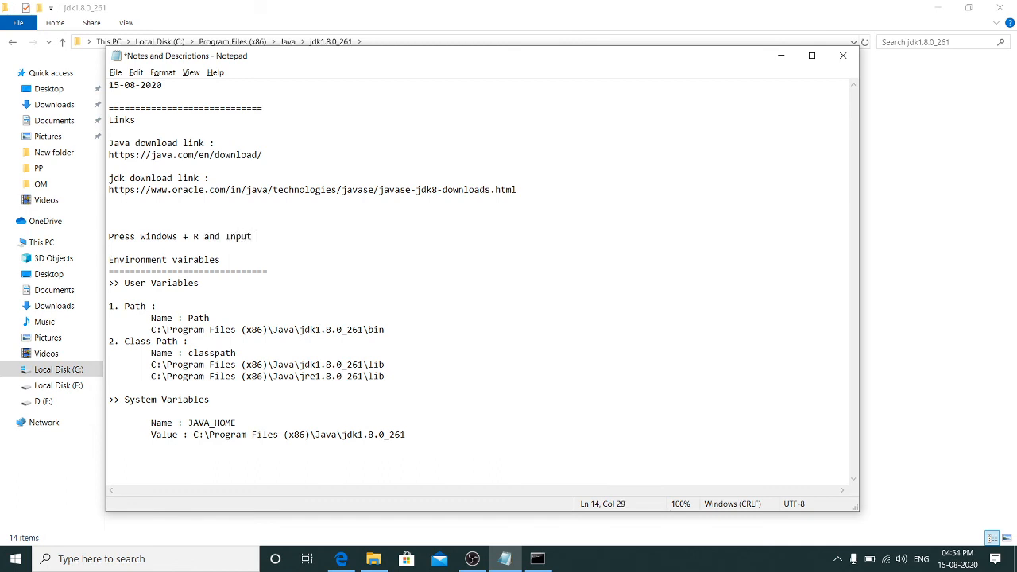
type("\"CMD\" and in Command prmo")
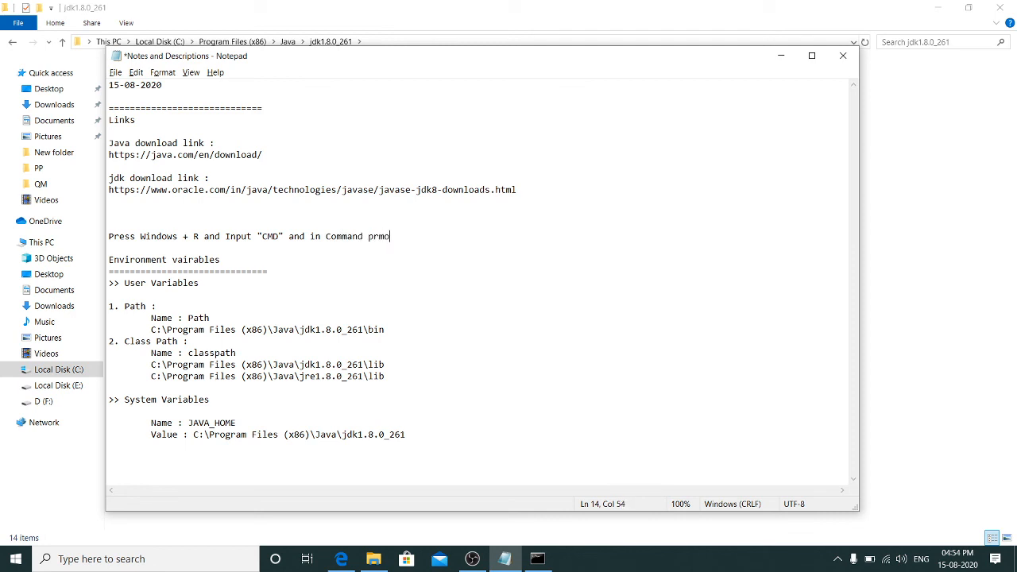
key("BackSpace")
key("BackSpace")
type("ompt type below commands")
key("Return")
key("BackSpace")
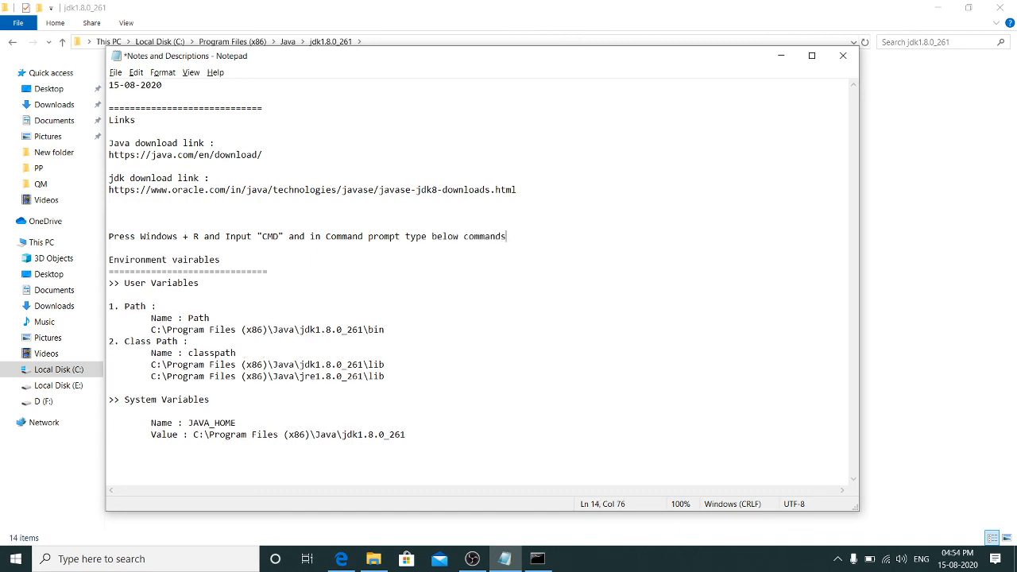
List the commands "> java -version" and "> javac" on separate lines below the Command Prompt instruction.
key("Return")
key("Return")
type("> ")
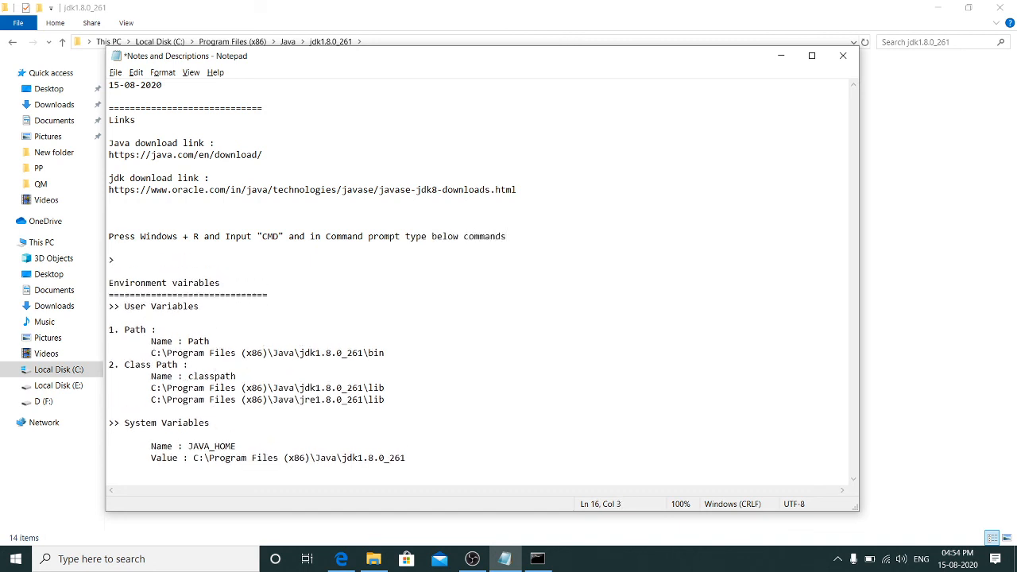
type("java -version")
key("Return")
type("> jacva")
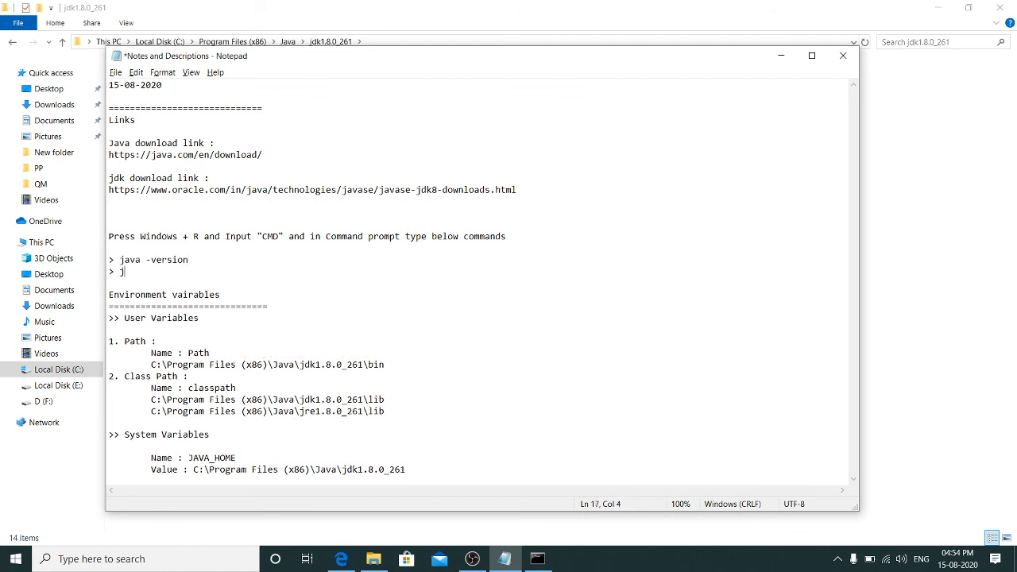
key("BackSpace")
key("BackSpace")
key("BackSpace")
type("vac")
Add the line "You should not see any errors" below the listed commands and save the notes.
key("Return")
key("Return")
type("You should sh")
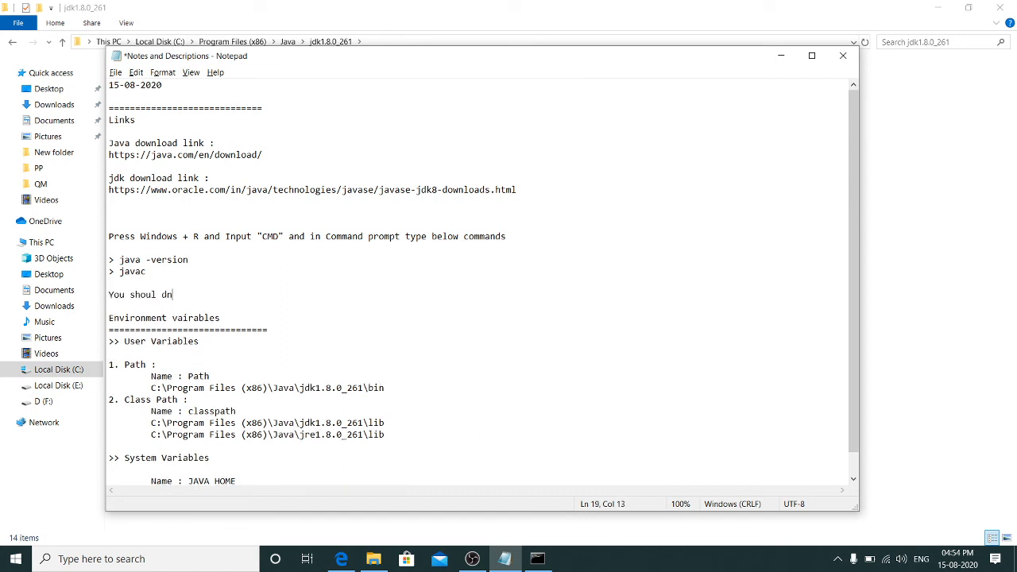
key("BackSpace")
key("BackSpace")
type("not see any ew")
key("BackSpace")
type("rrorr")
key("BackSpace")
key("BackSpace")
key("BackSpace")
type("ors")
key("ctrl+s")
scroll(442, 419, "down", 1)
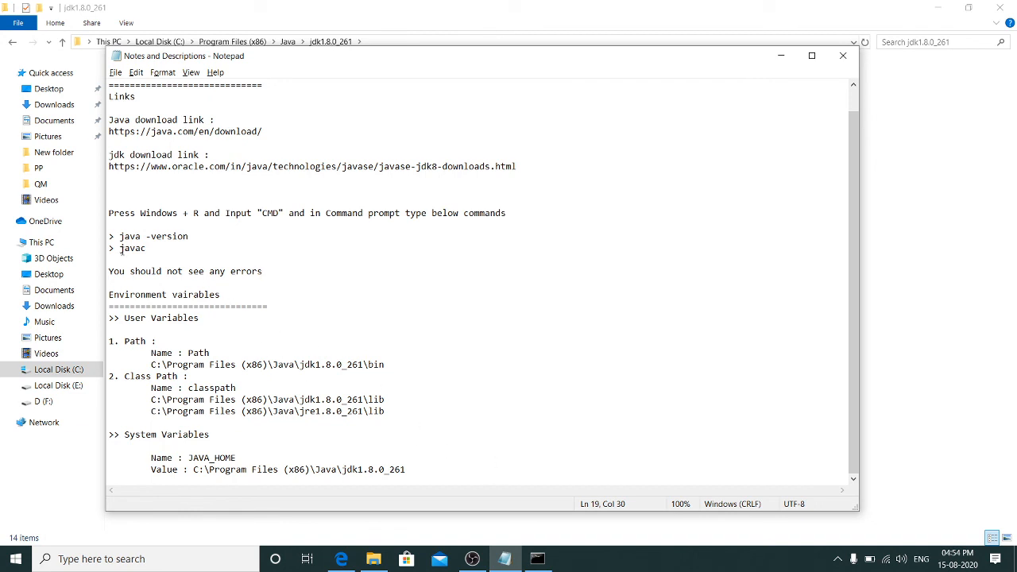
Highlight the java -version and javac commands in the notes and review their output in the Command Prompt.
left_click_drag(110, 231, 194, 263)
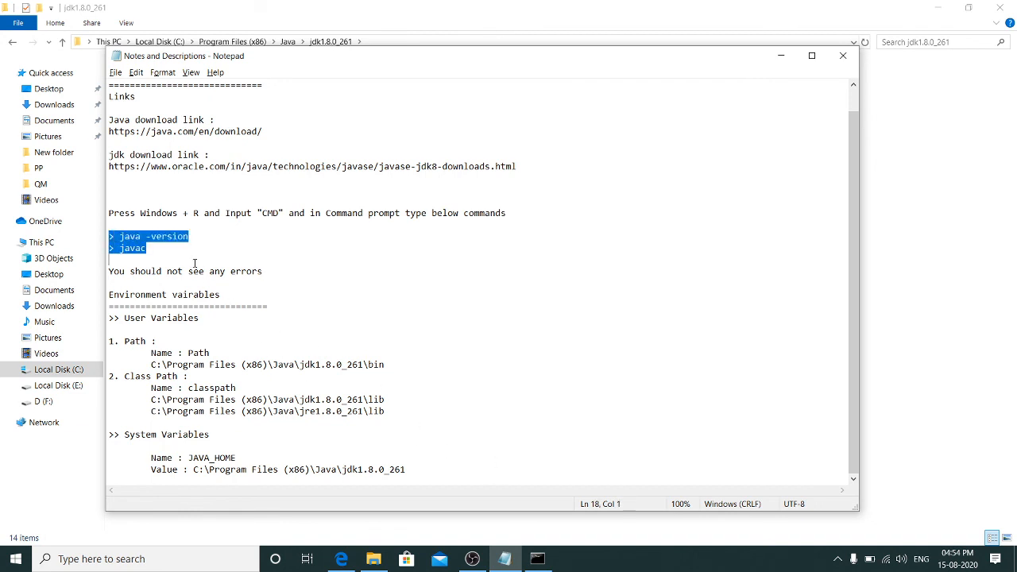
left_click(539, 559)
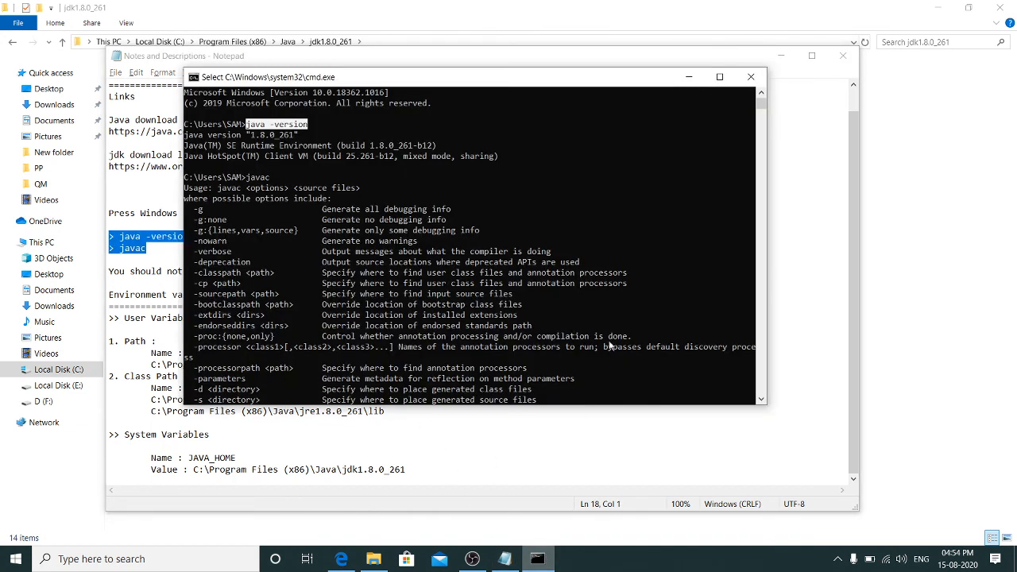
left_click(689, 77)
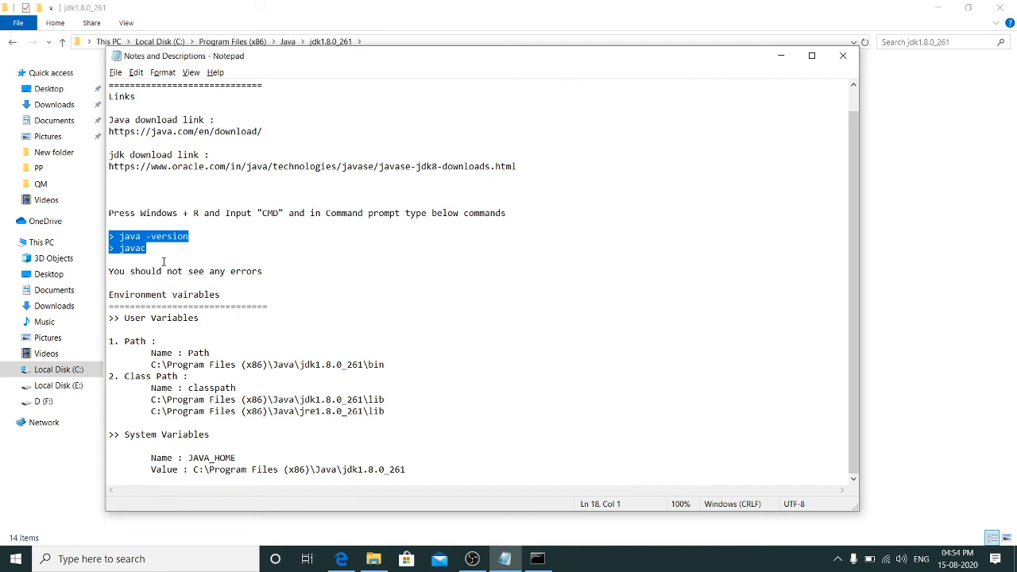
Insert an extra blank line between the javac command and "You should not see any errors" in the notes.
left_click(139, 263)
key("Return")
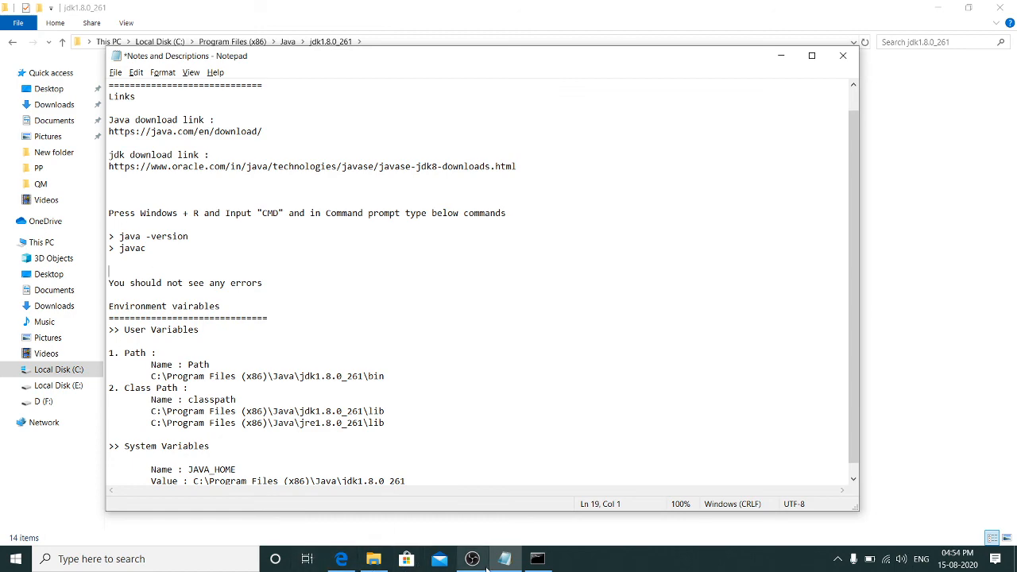
mouse_move(487, 569)
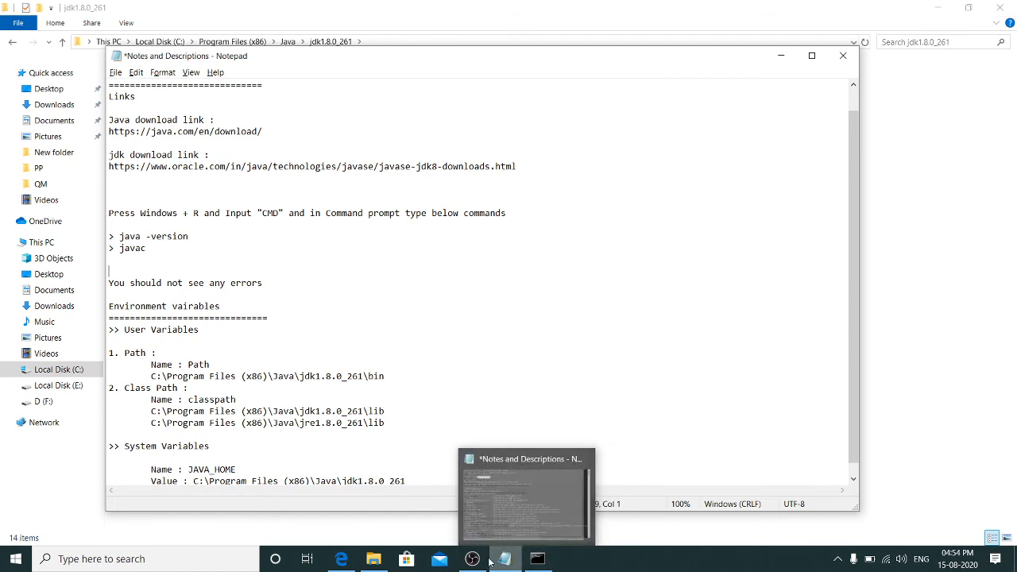
left_click(461, 515)
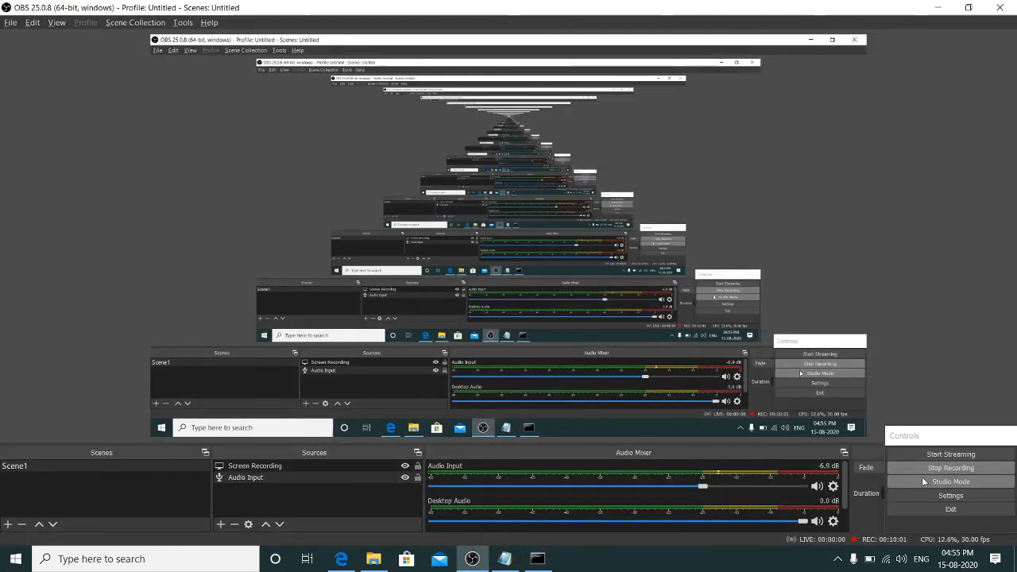